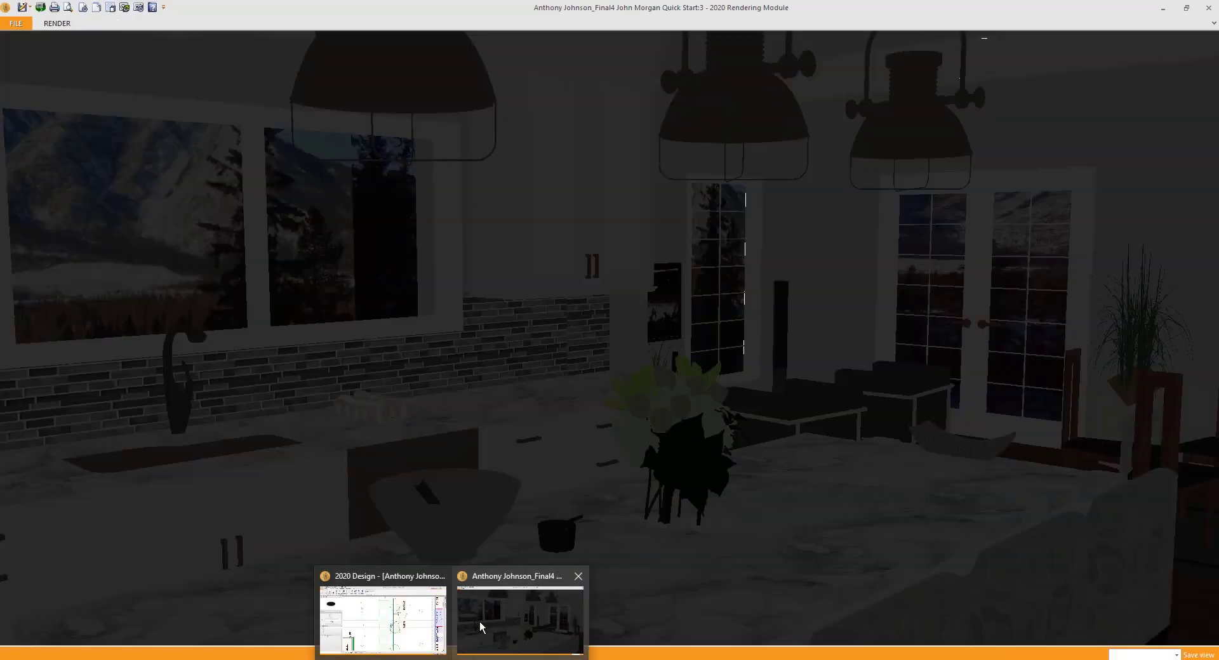
Switch to the 2020 Design floor plan and examine the lower pendant lamp's model from below in its attributes preview.
{"action": "left_click", "coordinate": [479, 620]}
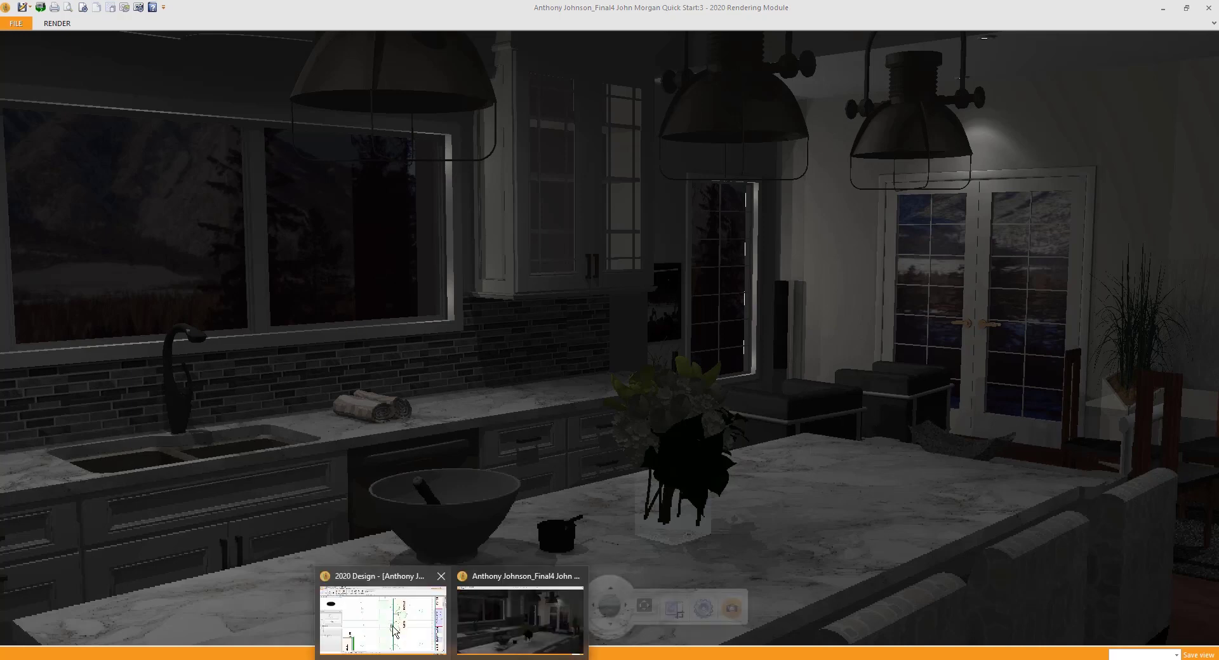
{"action": "left_click", "coordinate": [394, 630]}
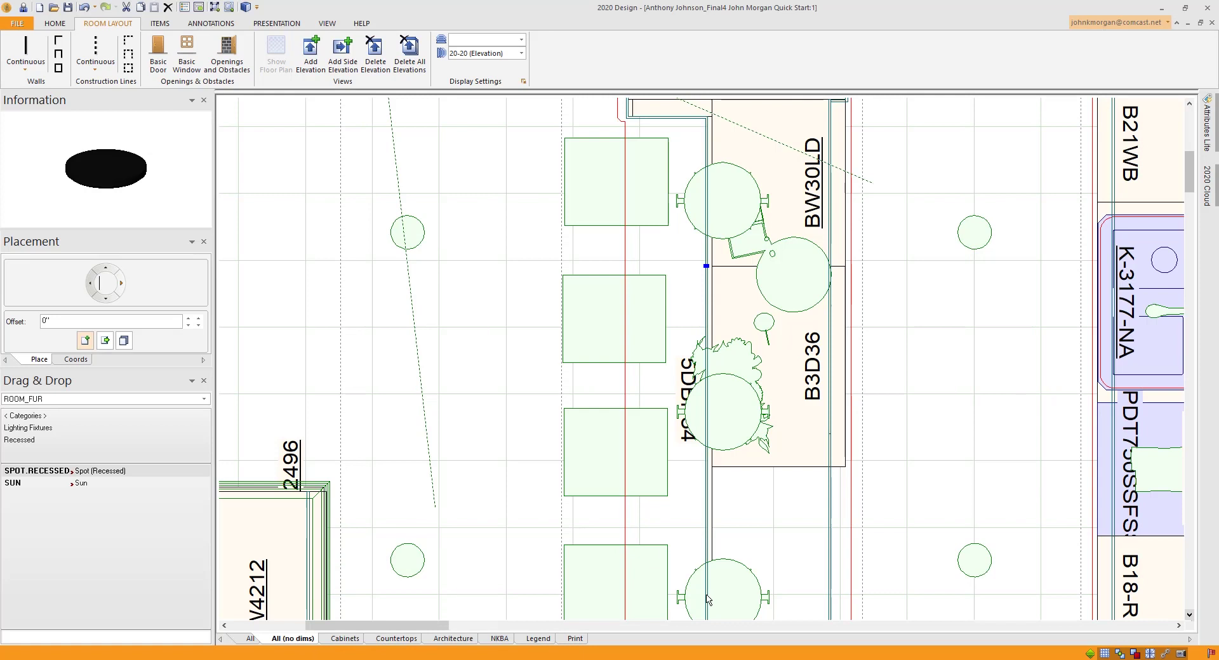
{"action": "right_click", "coordinate": [729, 603]}
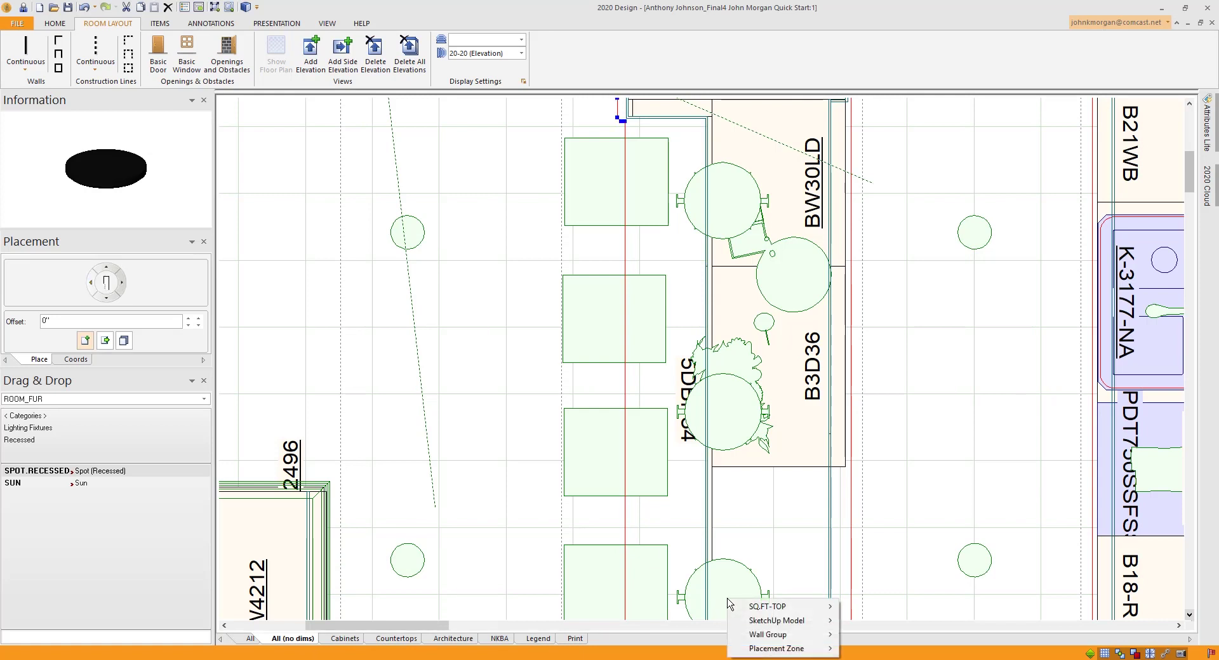
{"action": "mouse_move", "coordinate": [762, 621]}
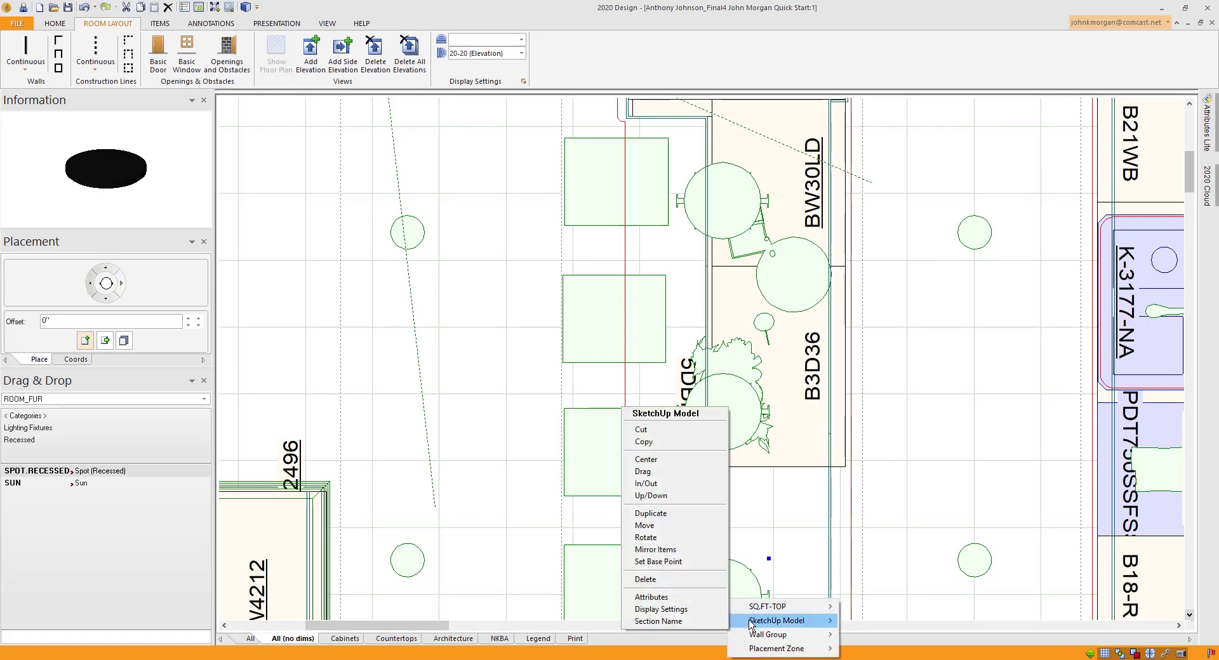
{"action": "left_click", "coordinate": [701, 611]}
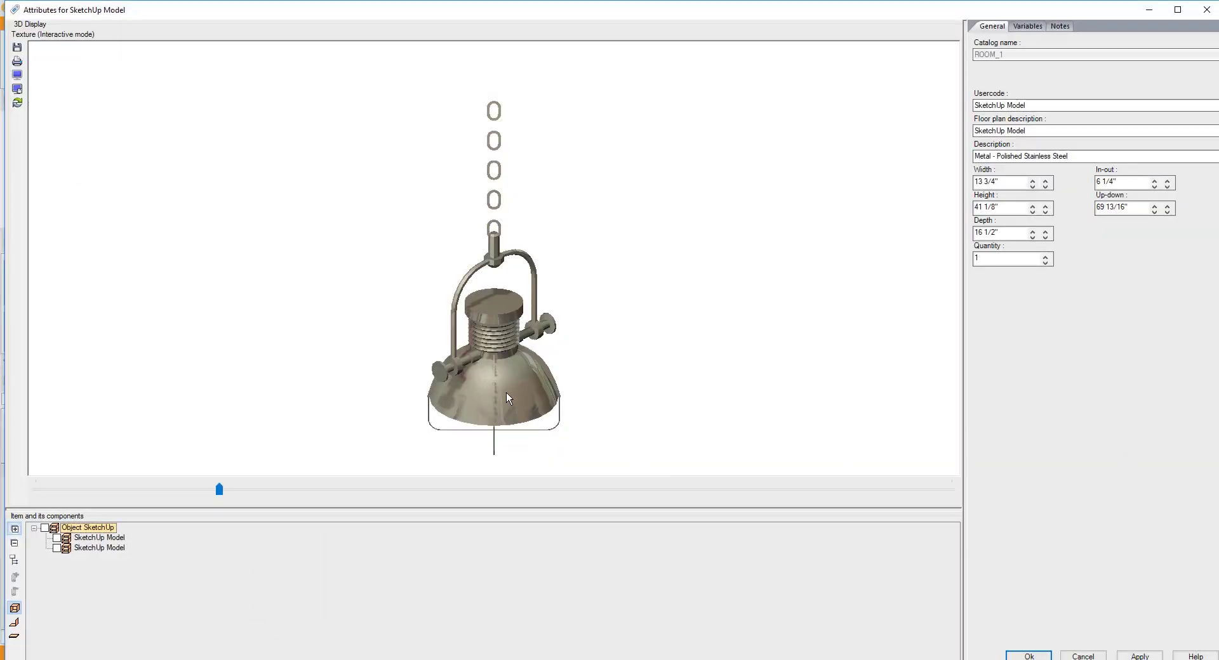
{"action": "left_click_drag", "start_coordinate": [509, 394], "coordinate": [496, 334]}
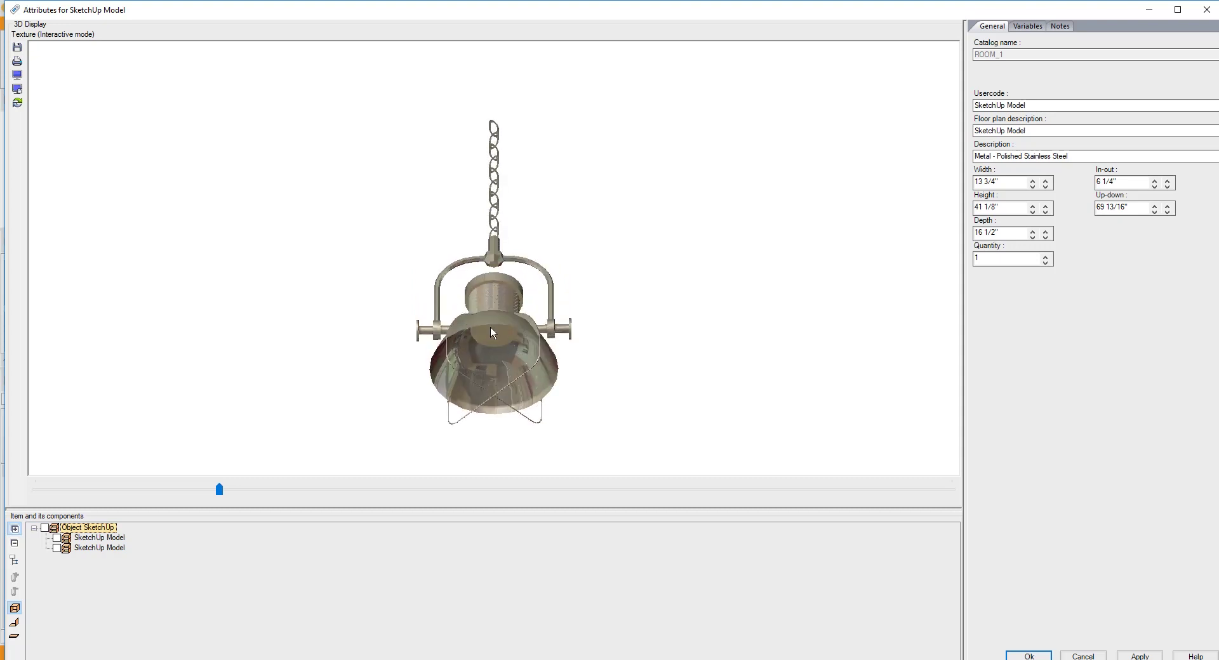
{"action": "left_click_drag", "start_coordinate": [496, 334], "coordinate": [497, 325]}
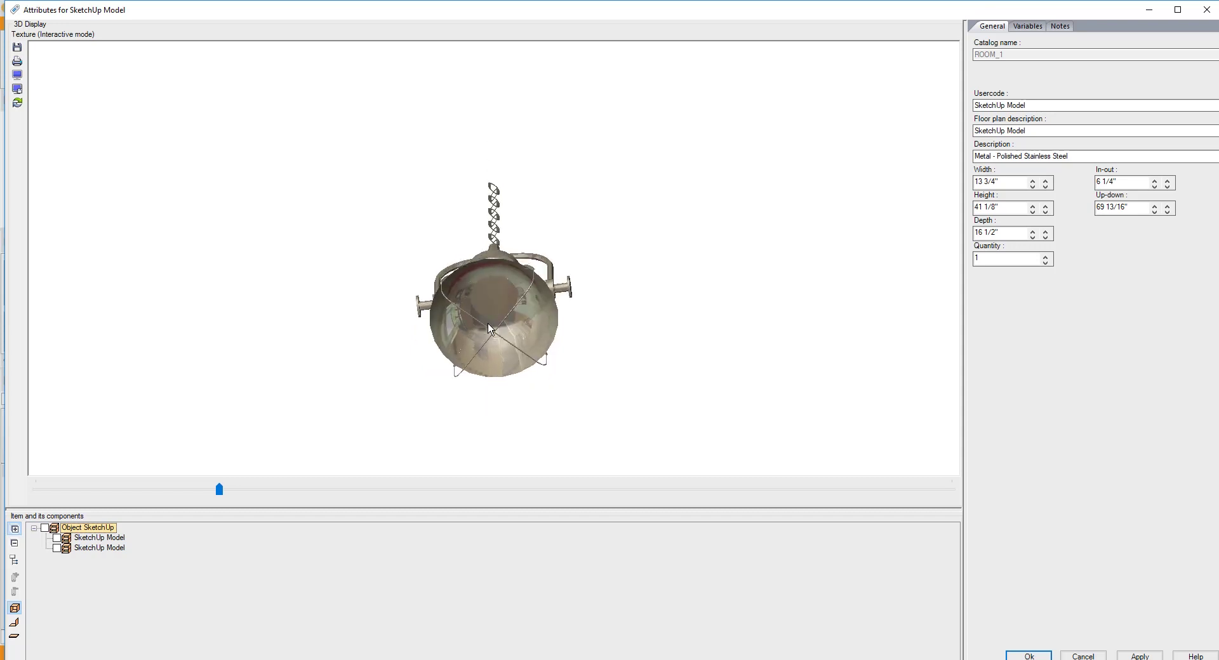
{"action": "left_click_drag", "start_coordinate": [486, 296], "coordinate": [492, 292]}
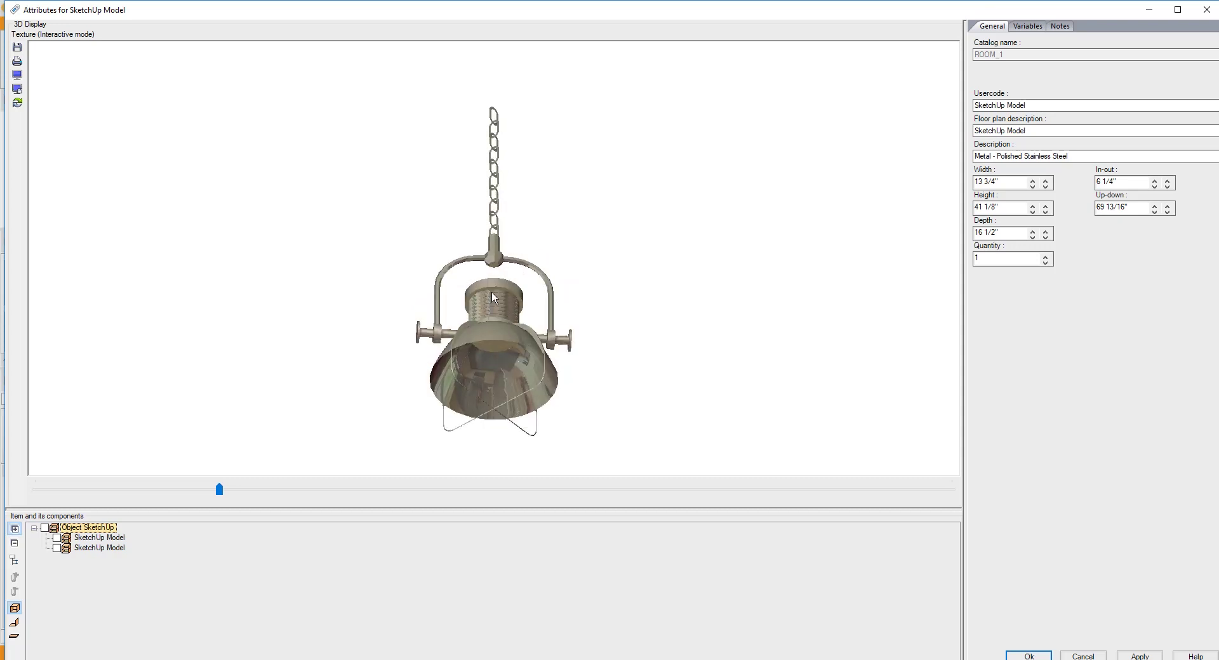
{"action": "left_click", "coordinate": [1205, 13]}
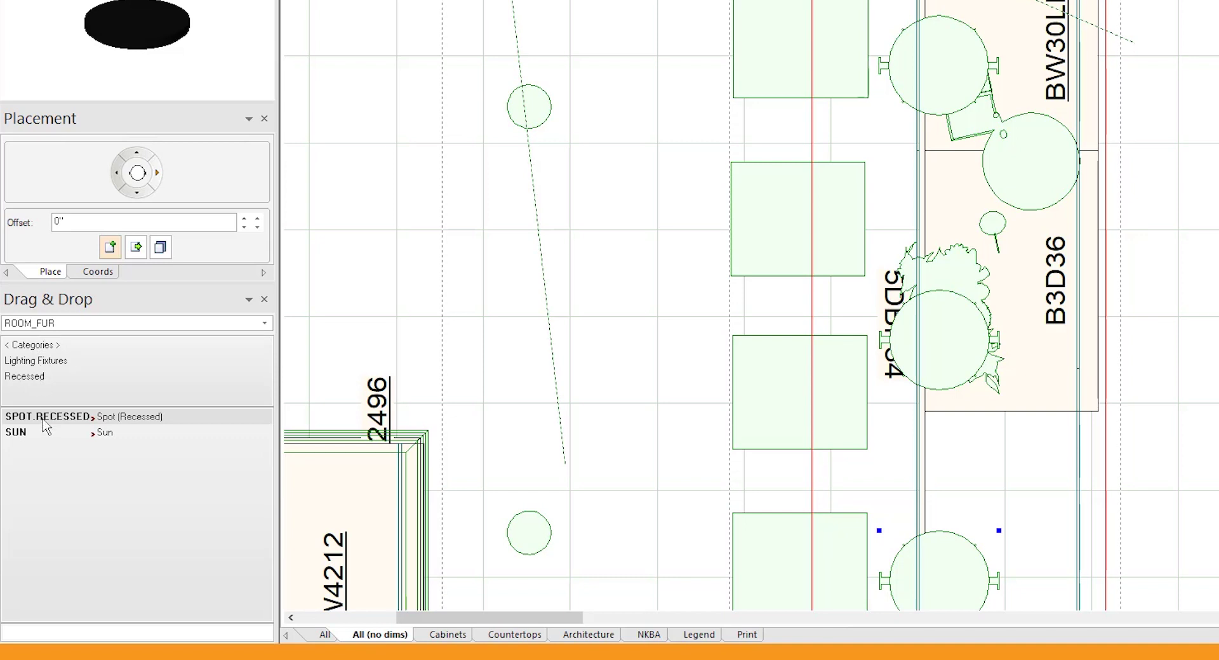
Place a SPOT.RECESSED light in the open floor area beside the island stools and set its intensity to 100 watts.
{"action": "left_click_drag", "start_coordinate": [44, 427], "coordinate": [611, 169]}
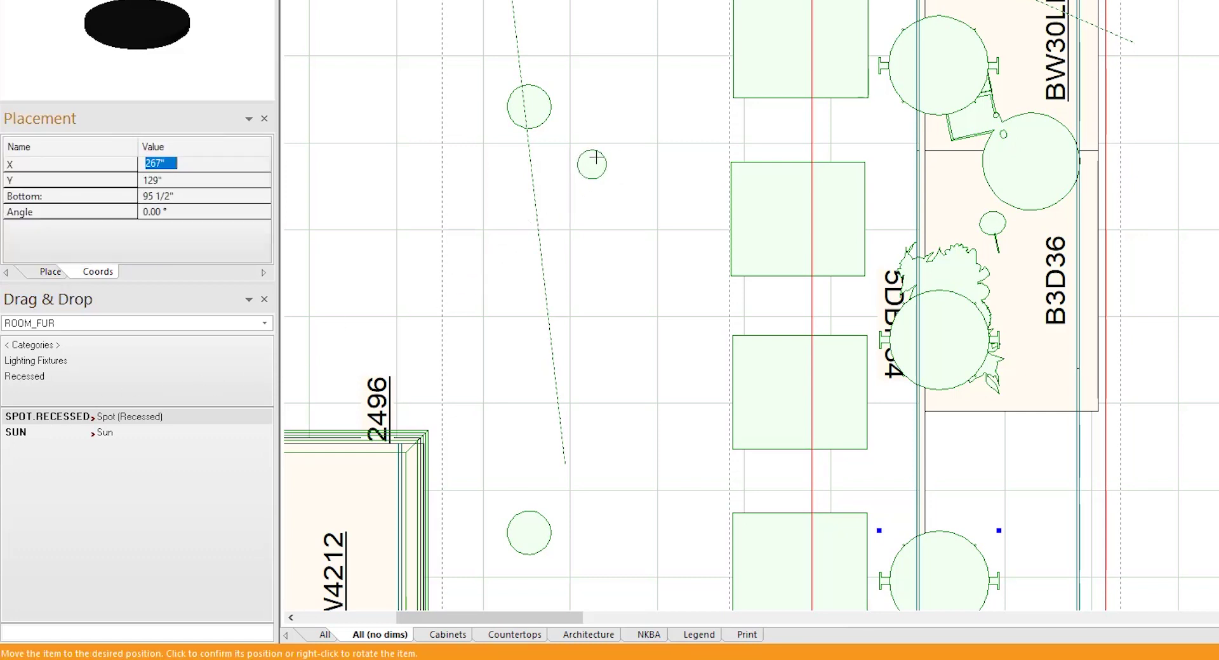
{"action": "left_click", "coordinate": [591, 167]}
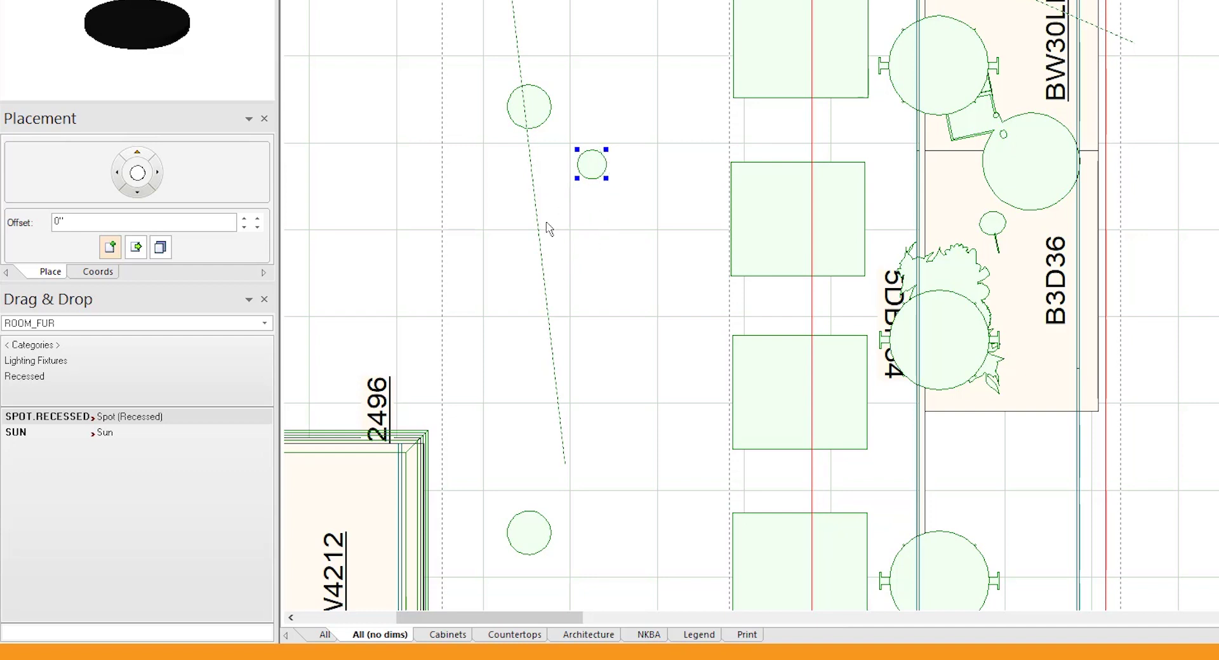
{"action": "right_click", "coordinate": [597, 175]}
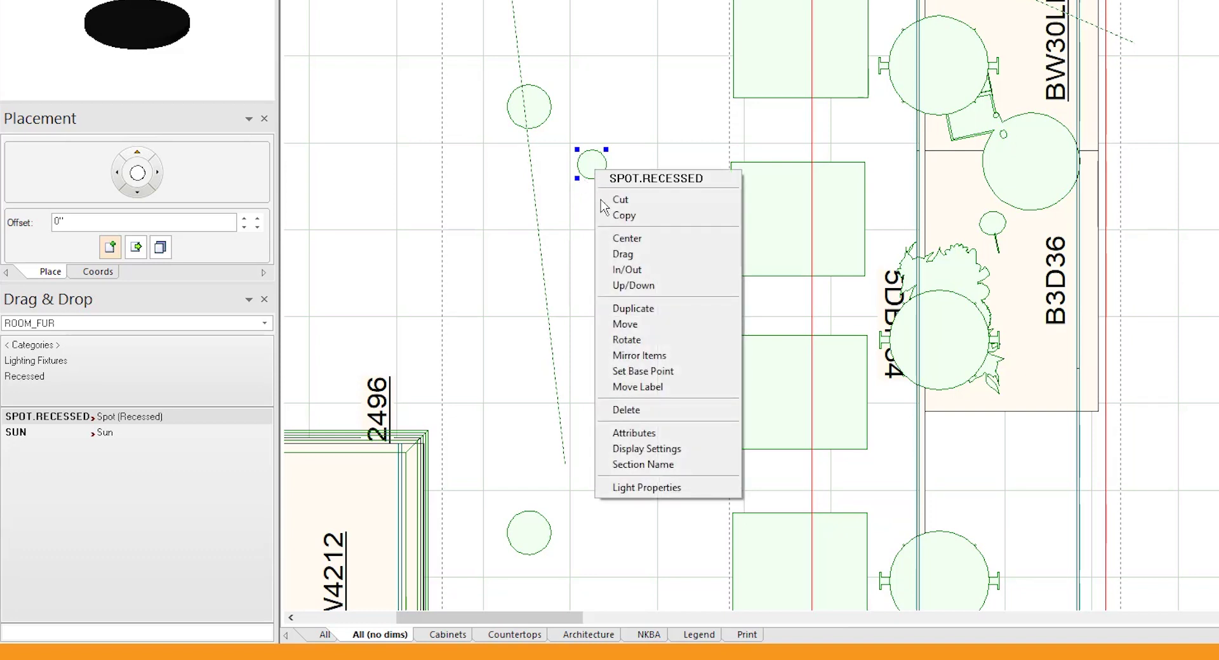
{"action": "left_click", "coordinate": [646, 489]}
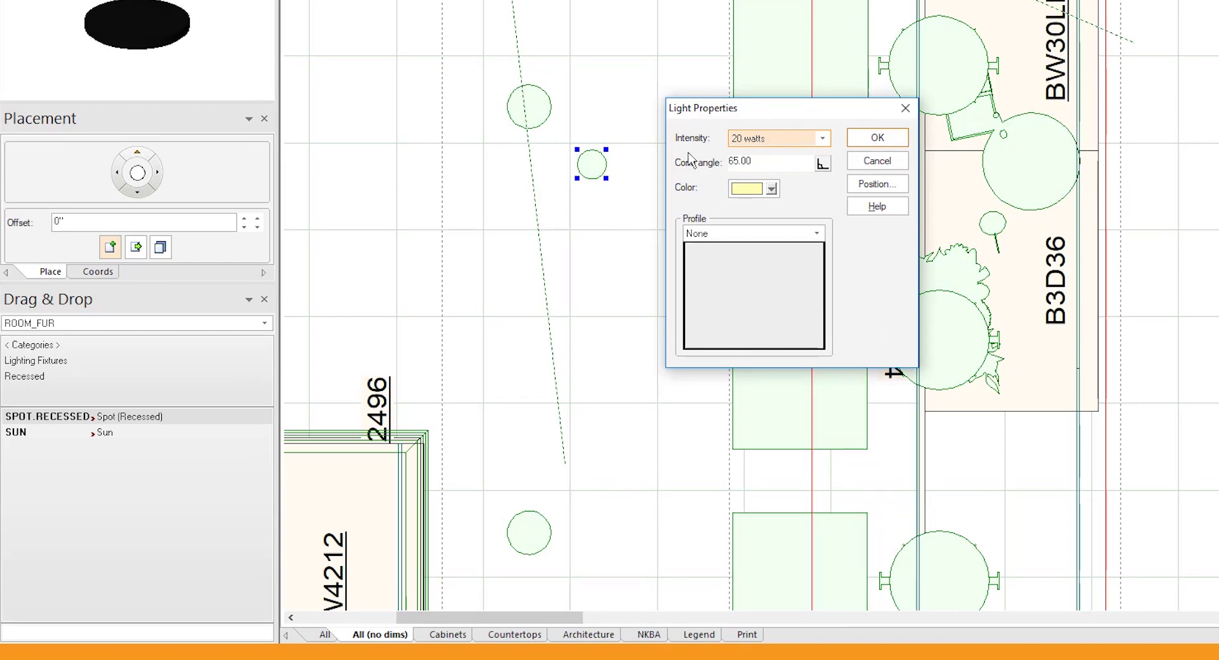
{"action": "left_click", "coordinate": [824, 139]}
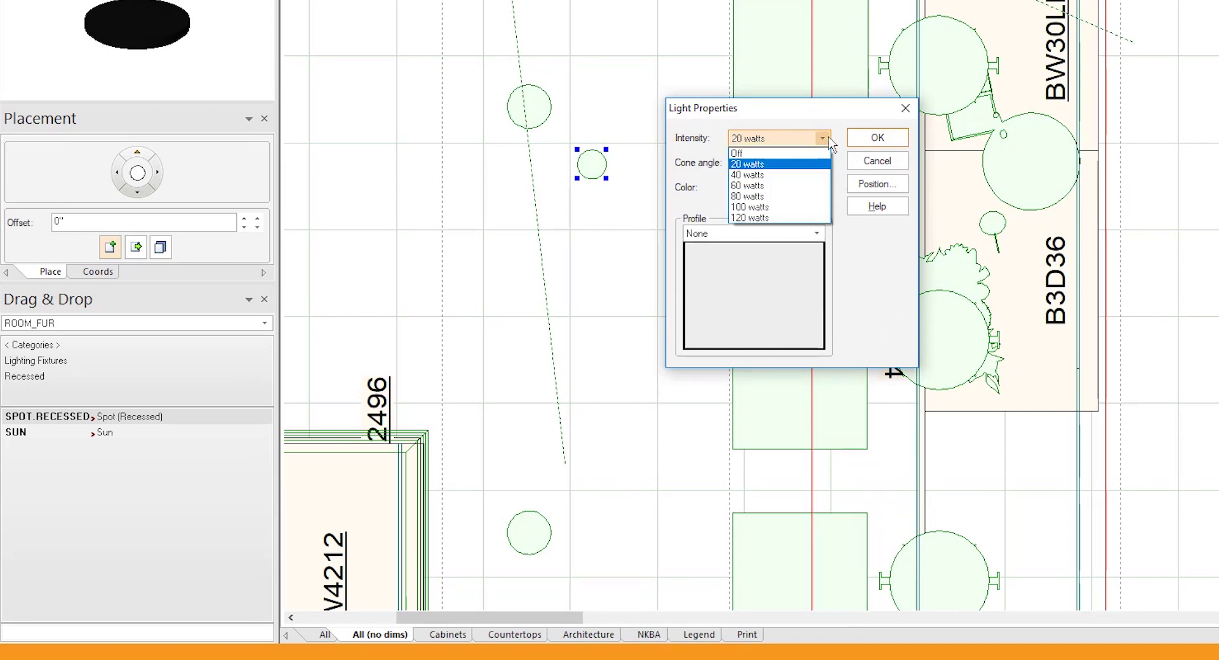
{"action": "left_click", "coordinate": [814, 207]}
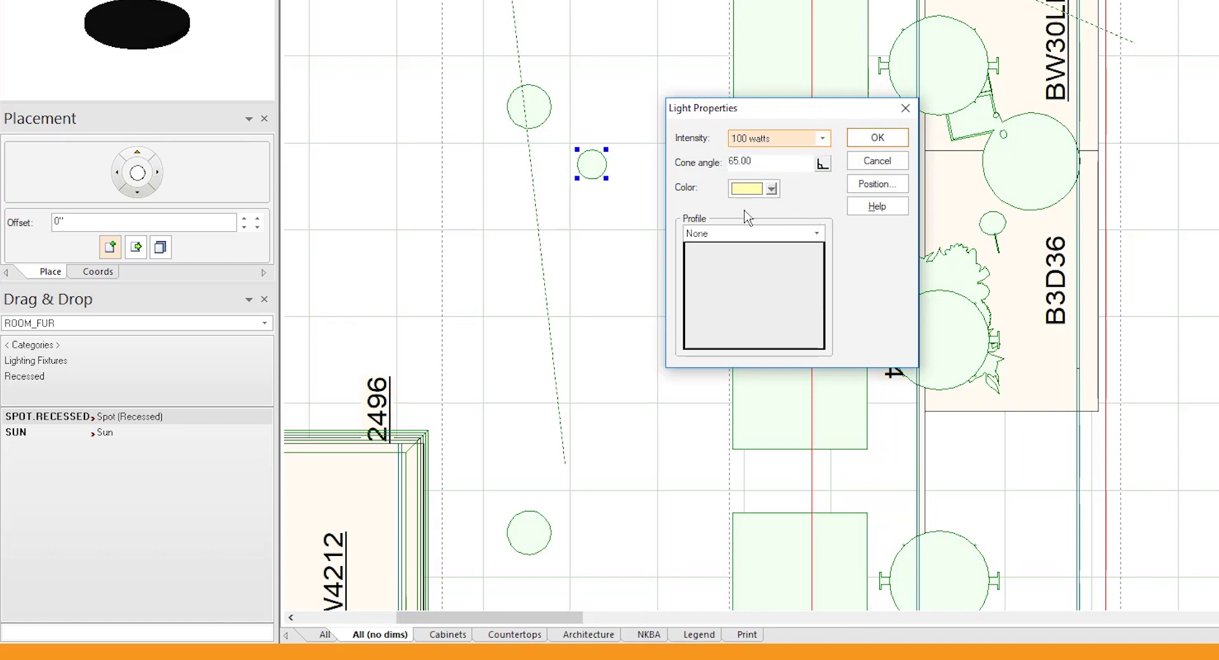
Set the new recessed spot's light profile to TightFocused and apply the light properties.
{"action": "left_click", "coordinate": [817, 234]}
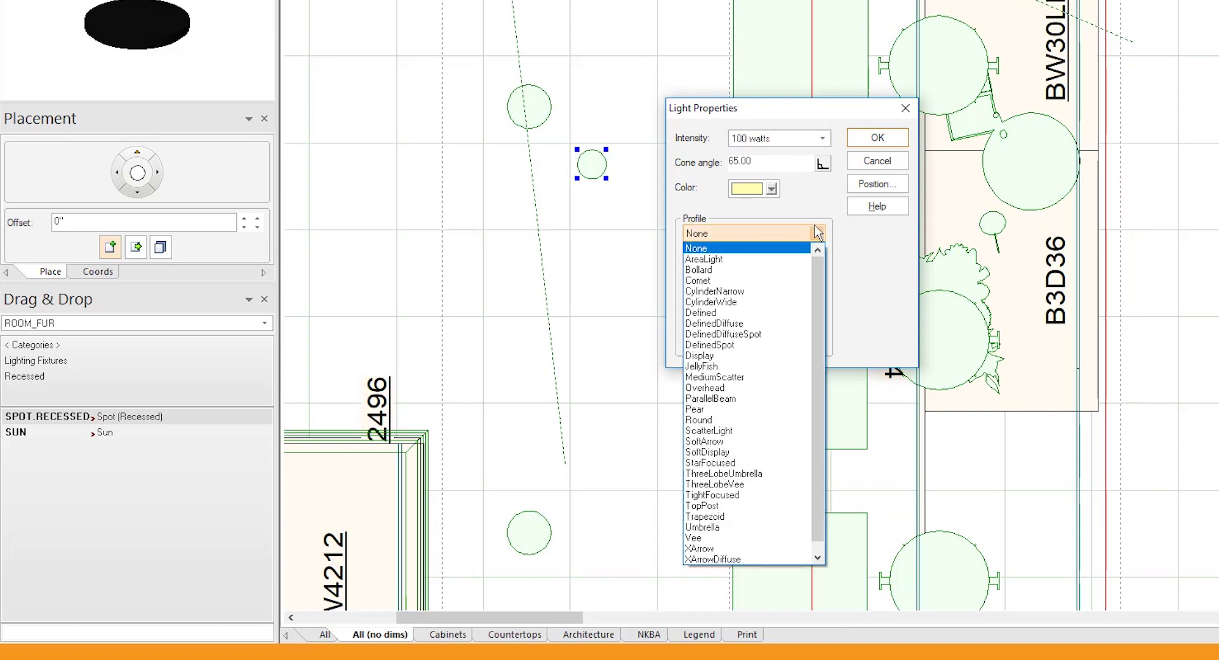
{"action": "left_click", "coordinate": [755, 270]}
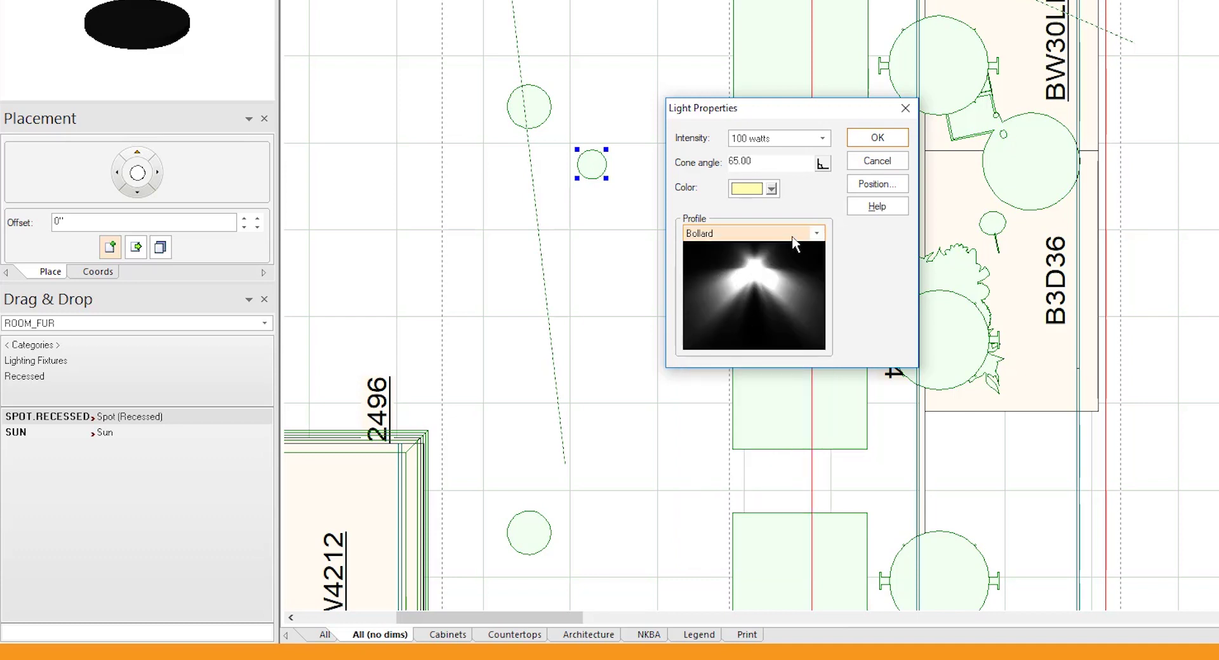
{"action": "left_click", "coordinate": [816, 233]}
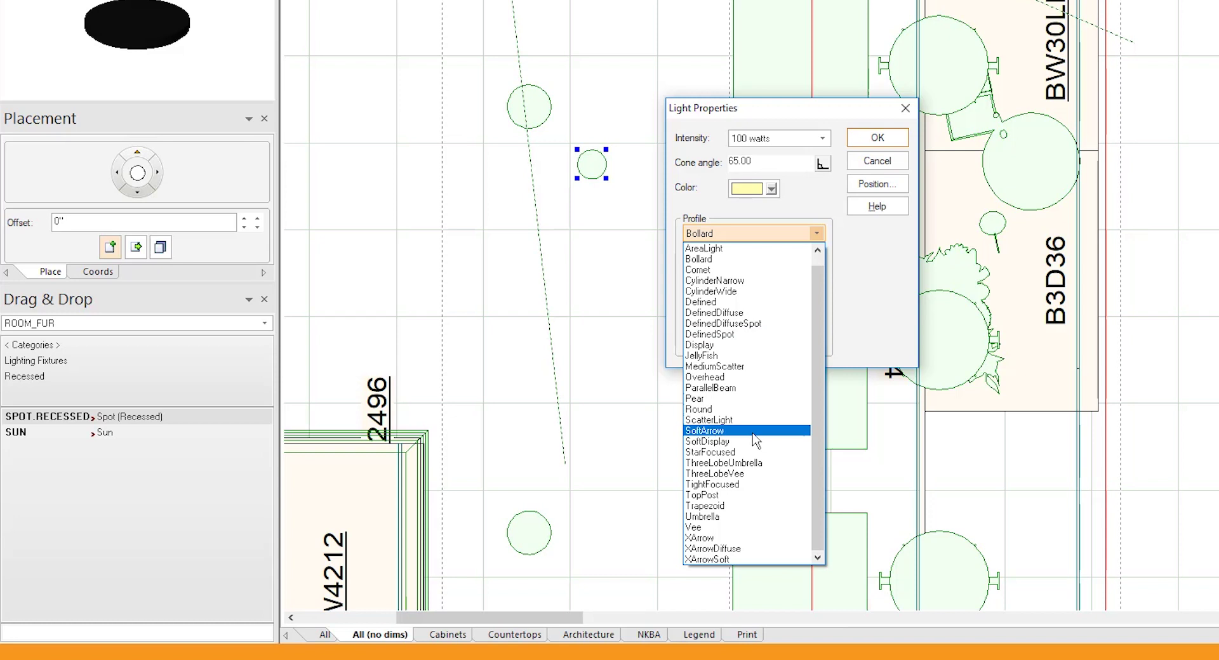
{"action": "left_click", "coordinate": [753, 486]}
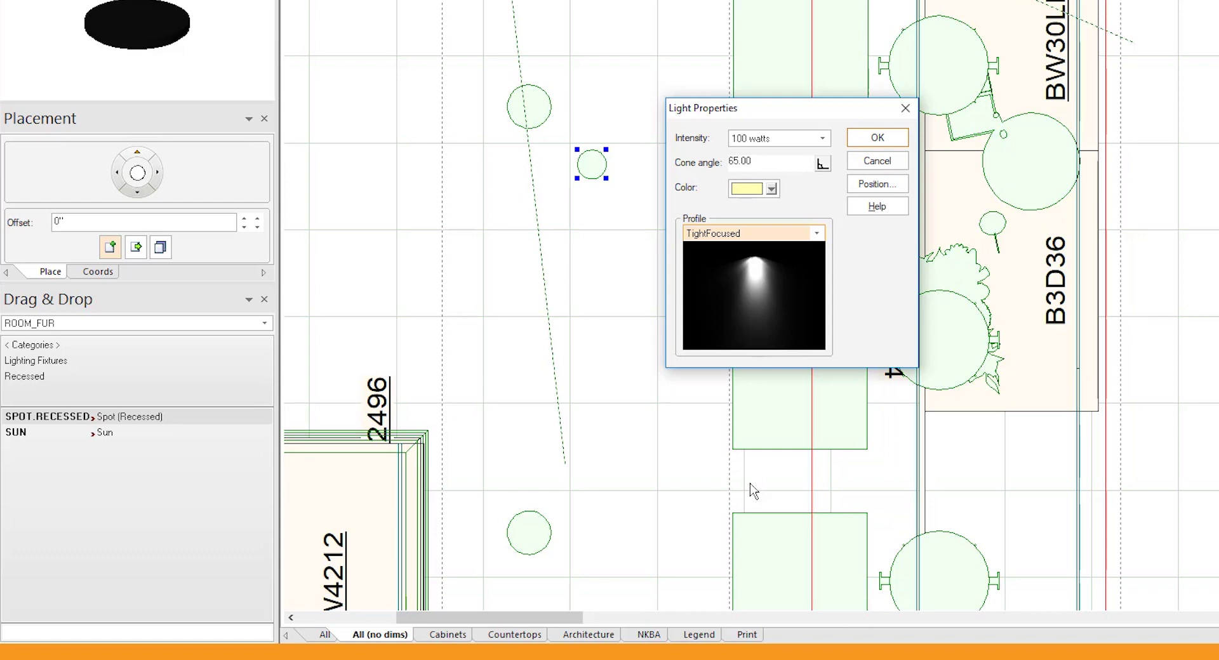
{"action": "left_click", "coordinate": [866, 139]}
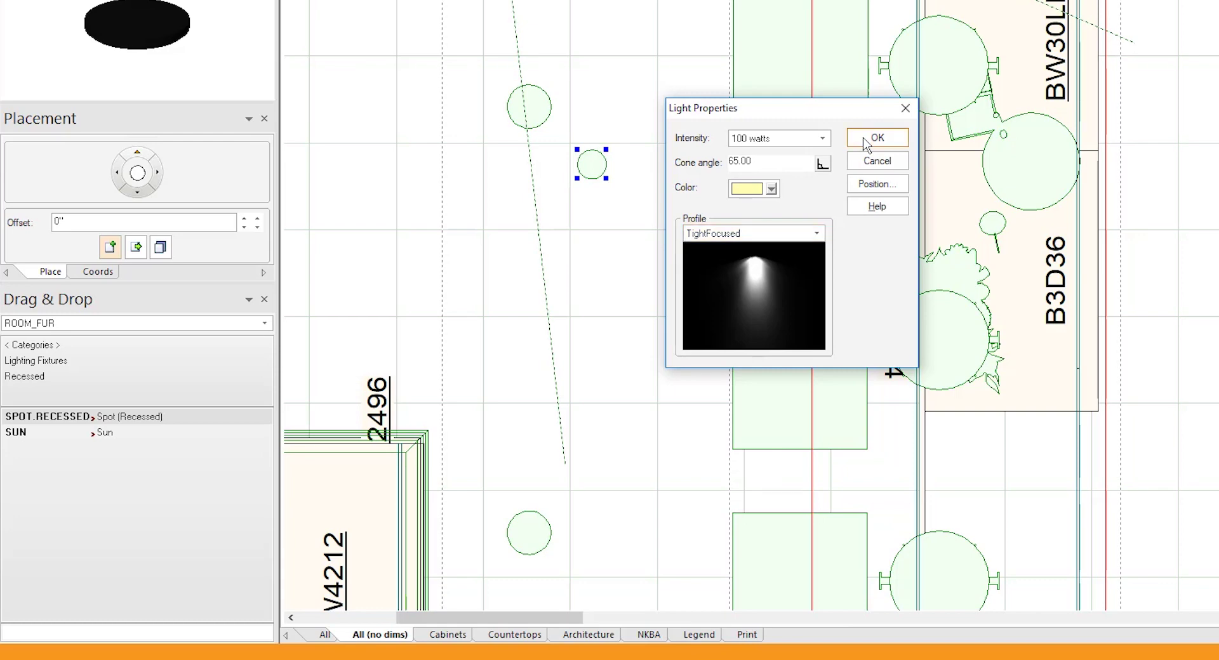
In the new recessed spot's attributes, set the Display 3D property to No and accept the change.
{"action": "right_click", "coordinate": [596, 168]}
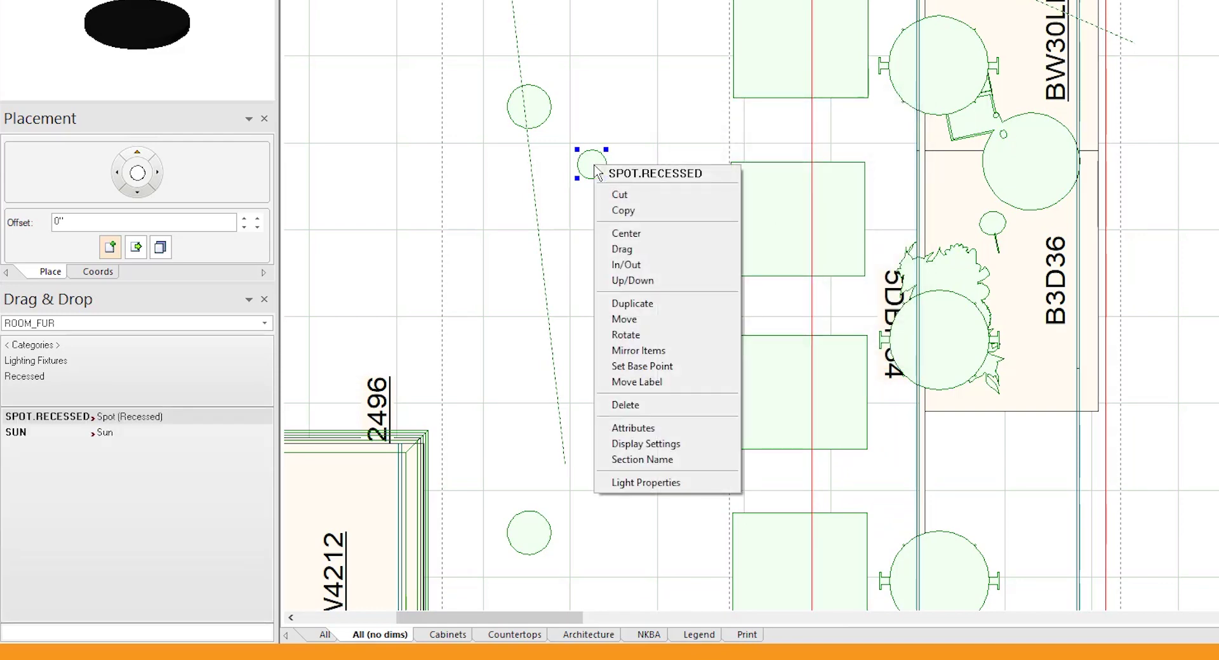
{"action": "left_click", "coordinate": [646, 429]}
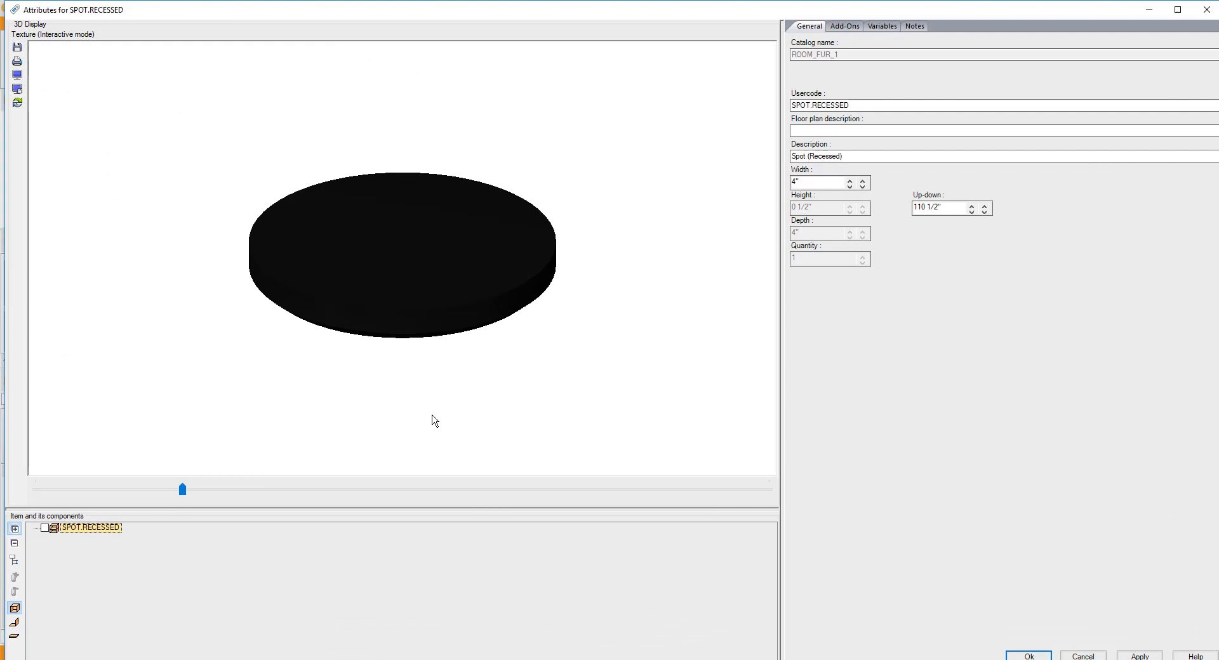
{"action": "left_click_drag", "start_coordinate": [430, 330], "coordinate": [396, 252]}
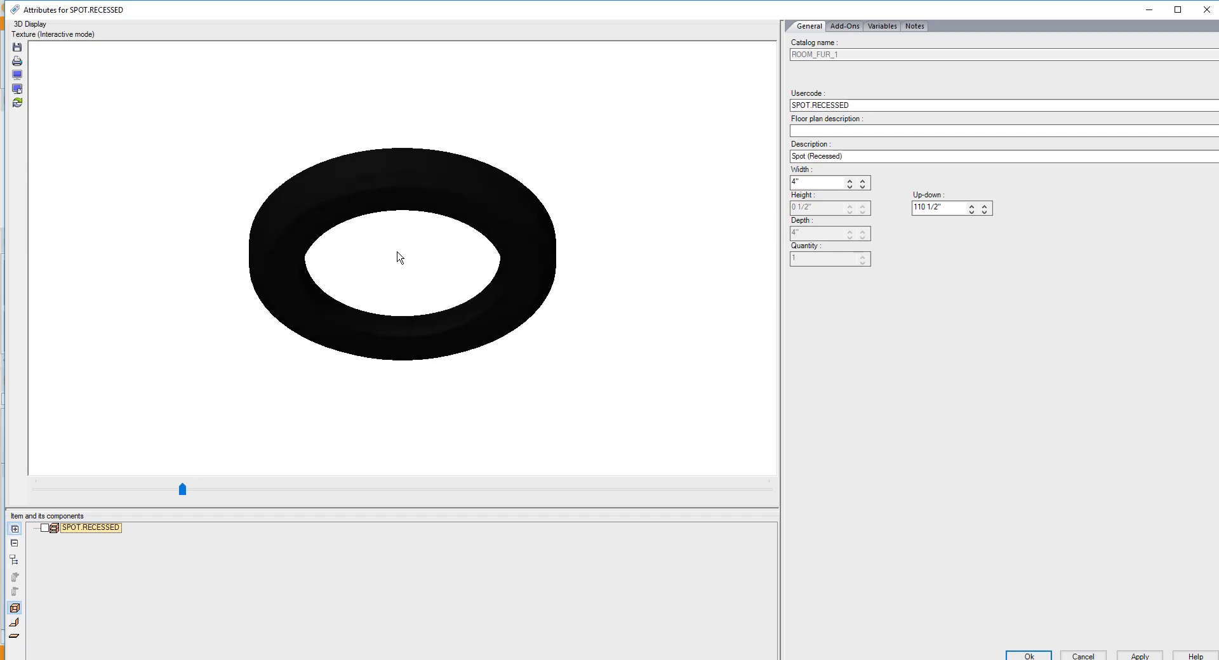
{"action": "mouse_move", "coordinate": [399, 257]}
{"action": "left_mouse_down"}
{"action": "mouse_move", "coordinate": [404, 267]}
{"action": "mouse_move", "coordinate": [409, 248]}
{"action": "mouse_move", "coordinate": [408, 266]}
{"action": "left_mouse_up"}
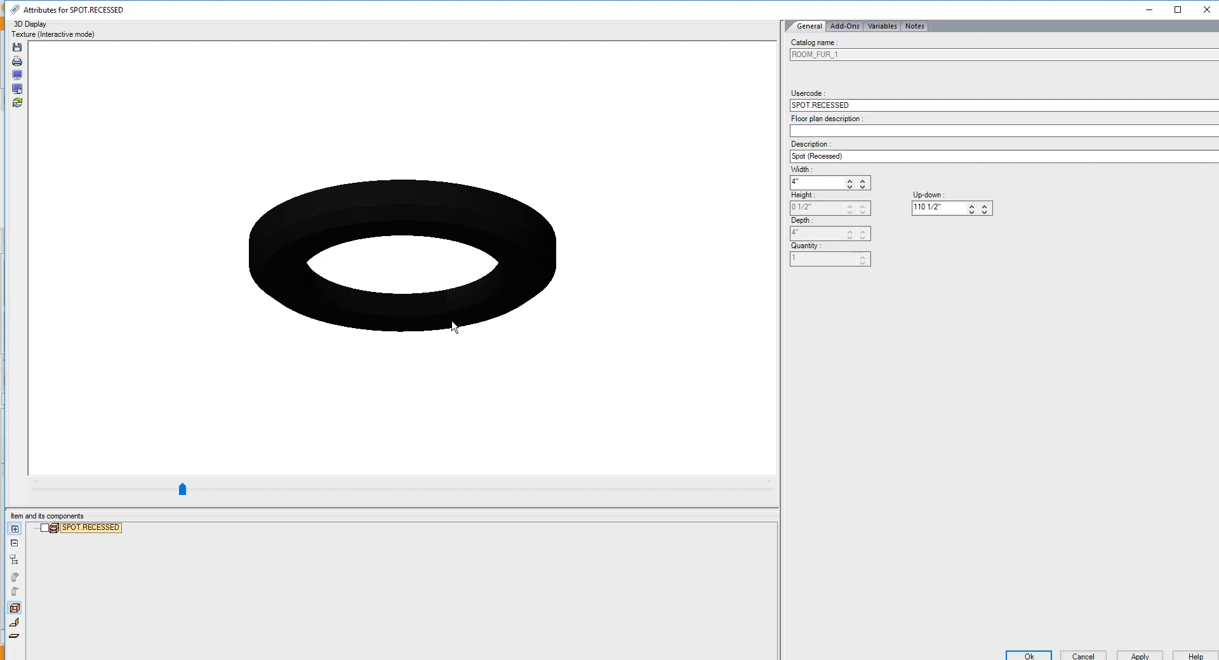
{"action": "left_click", "coordinate": [893, 30]}
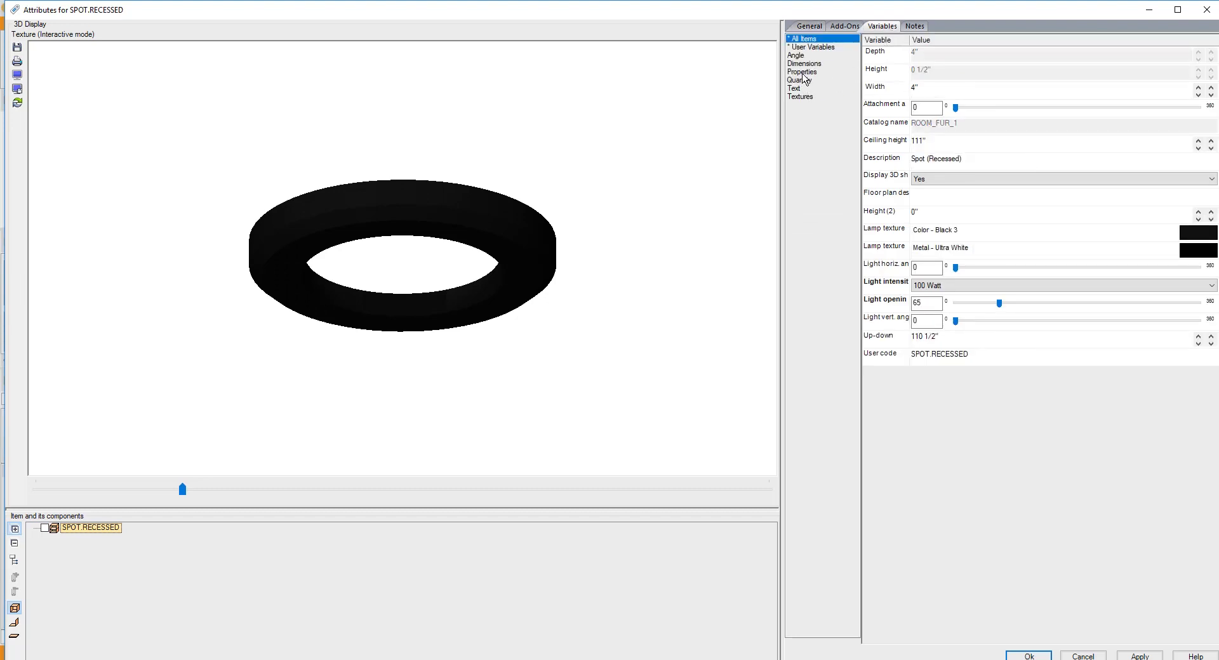
{"action": "left_click", "coordinate": [804, 72]}
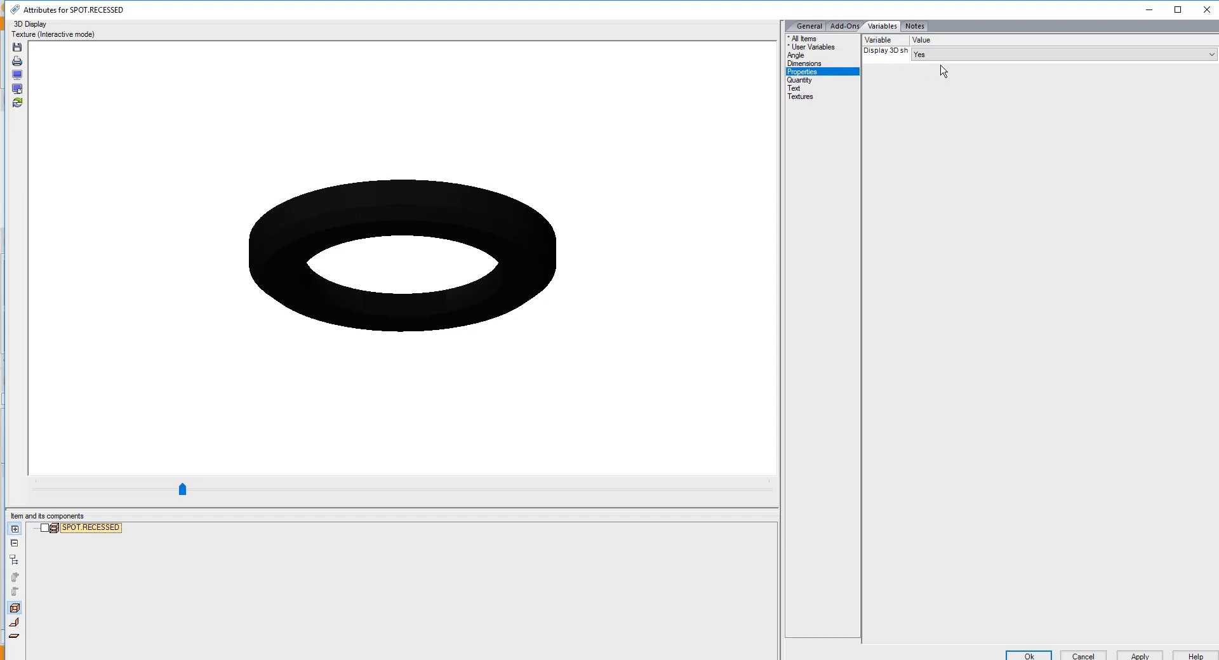
{"action": "left_click", "coordinate": [1212, 56]}
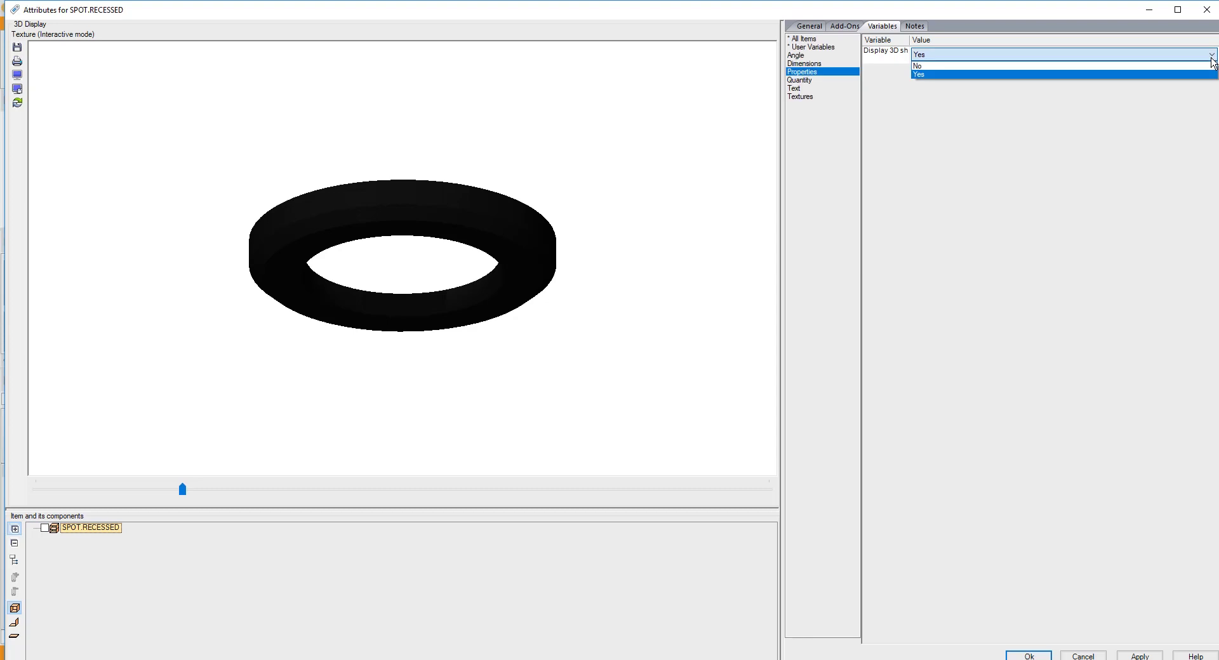
{"action": "left_click", "coordinate": [1151, 68]}
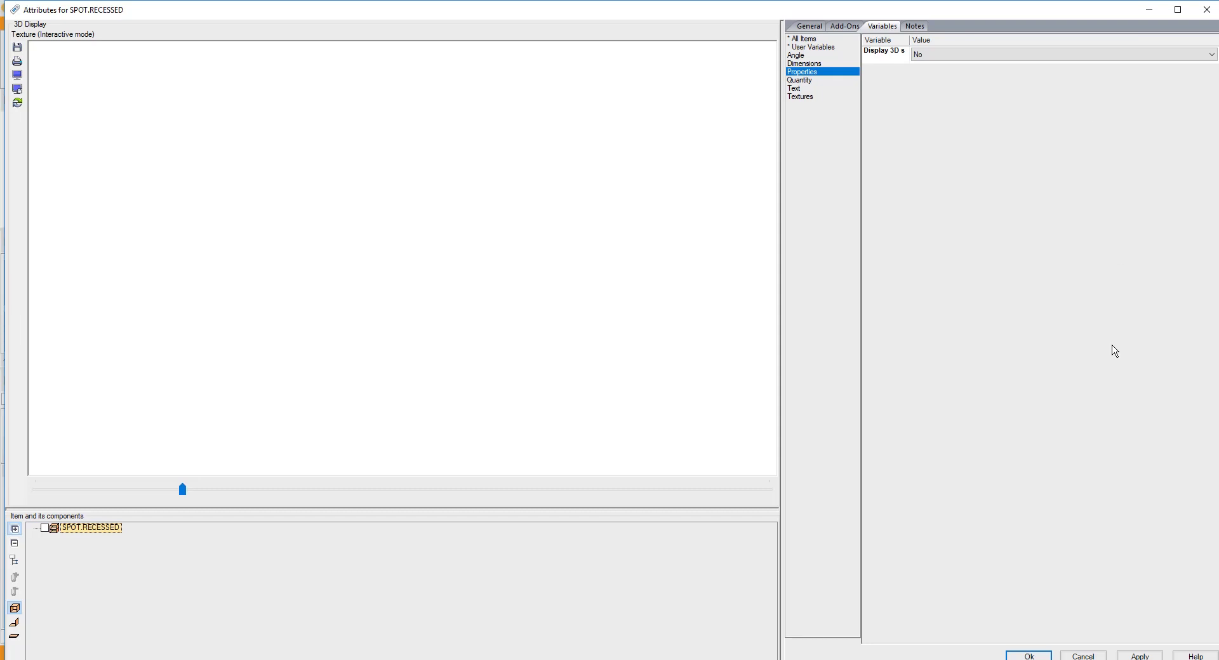
{"action": "left_click", "coordinate": [1035, 655]}
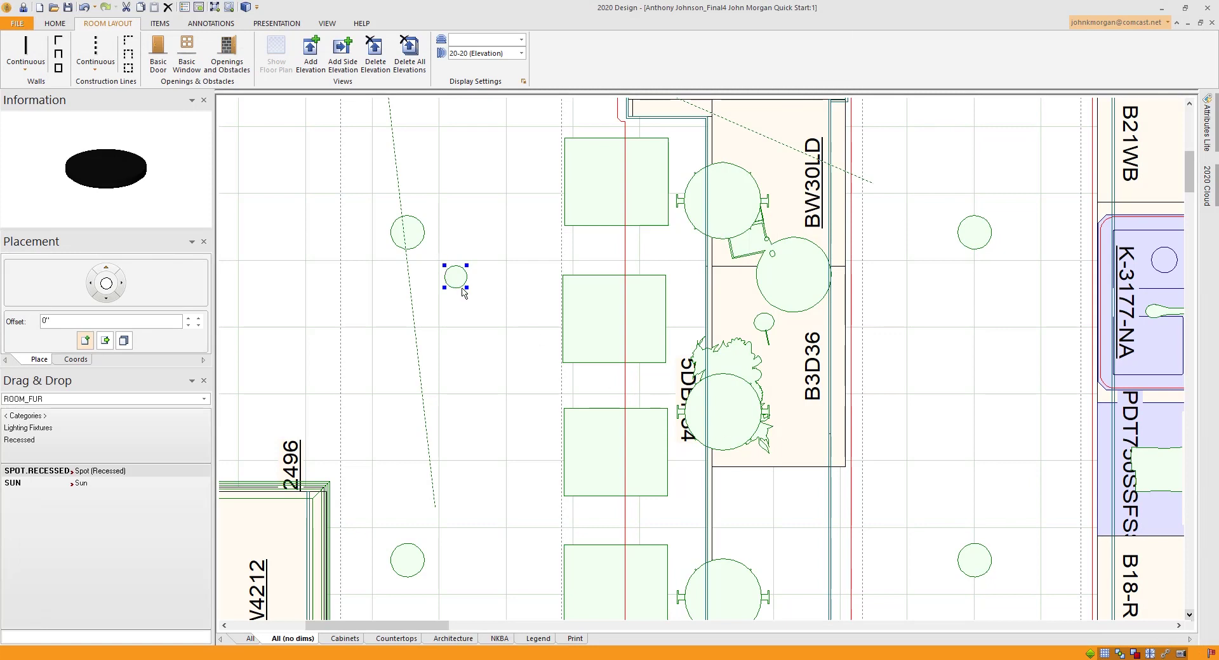
Duplicate the configured recessed spot onto the centers of the upper and middle pendant lamps over the island.
{"action": "right_click", "coordinate": [462, 283]}
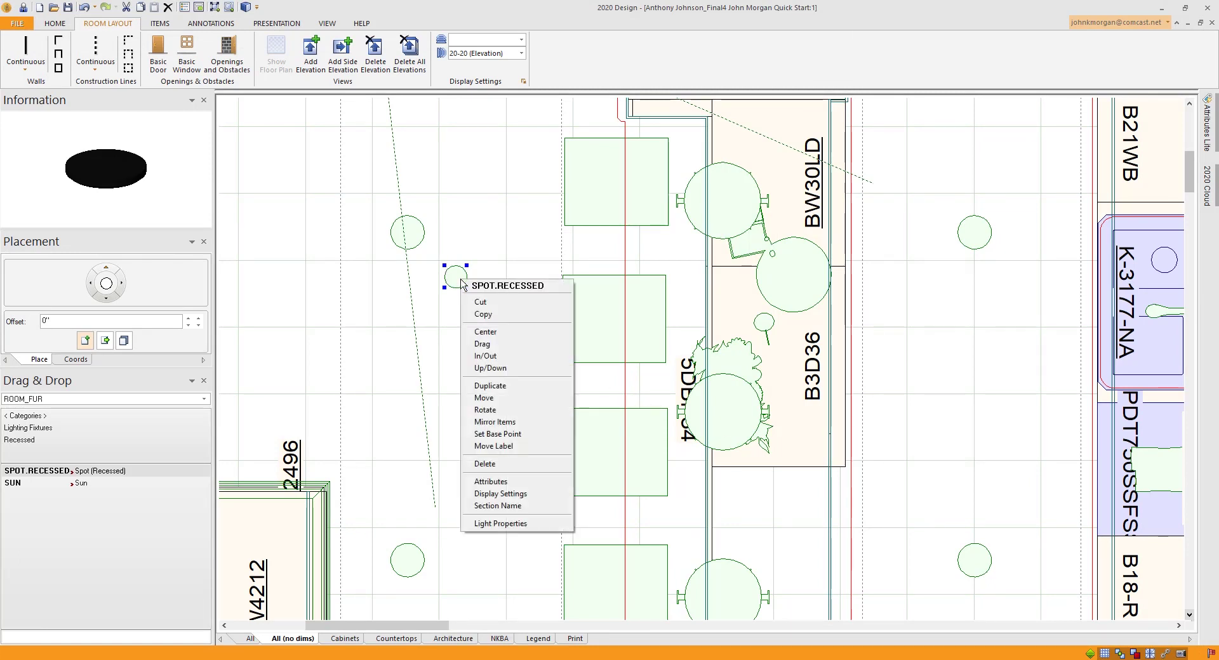
{"action": "left_click", "coordinate": [495, 387]}
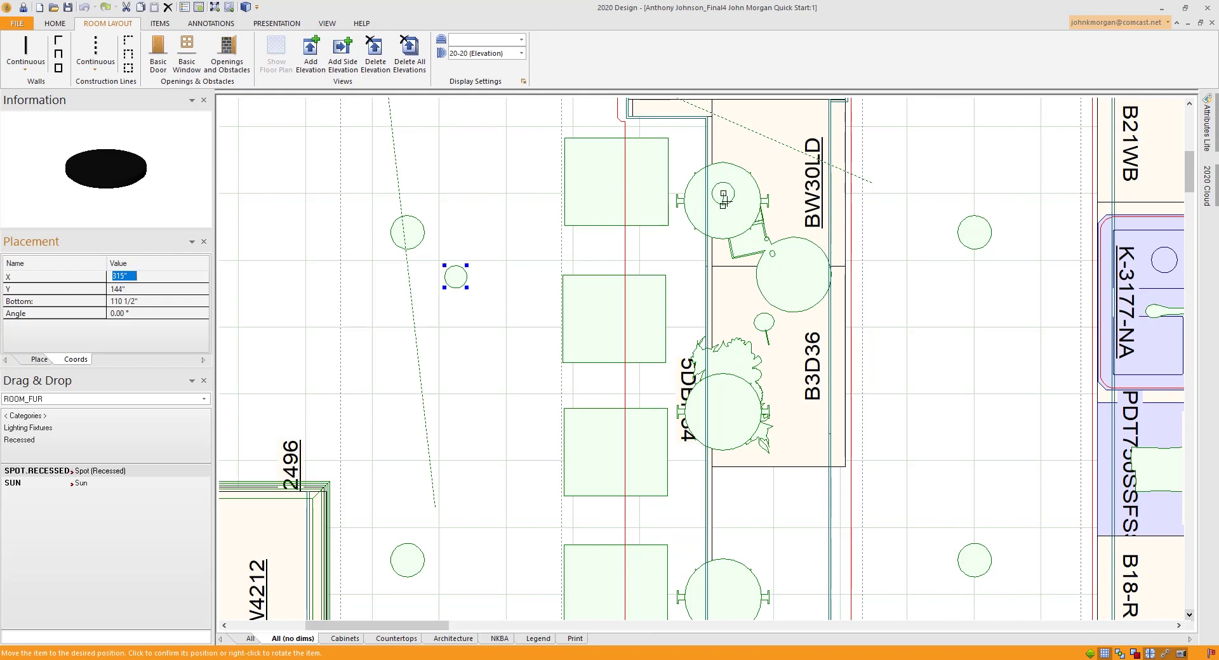
{"action": "left_click", "coordinate": [724, 194]}
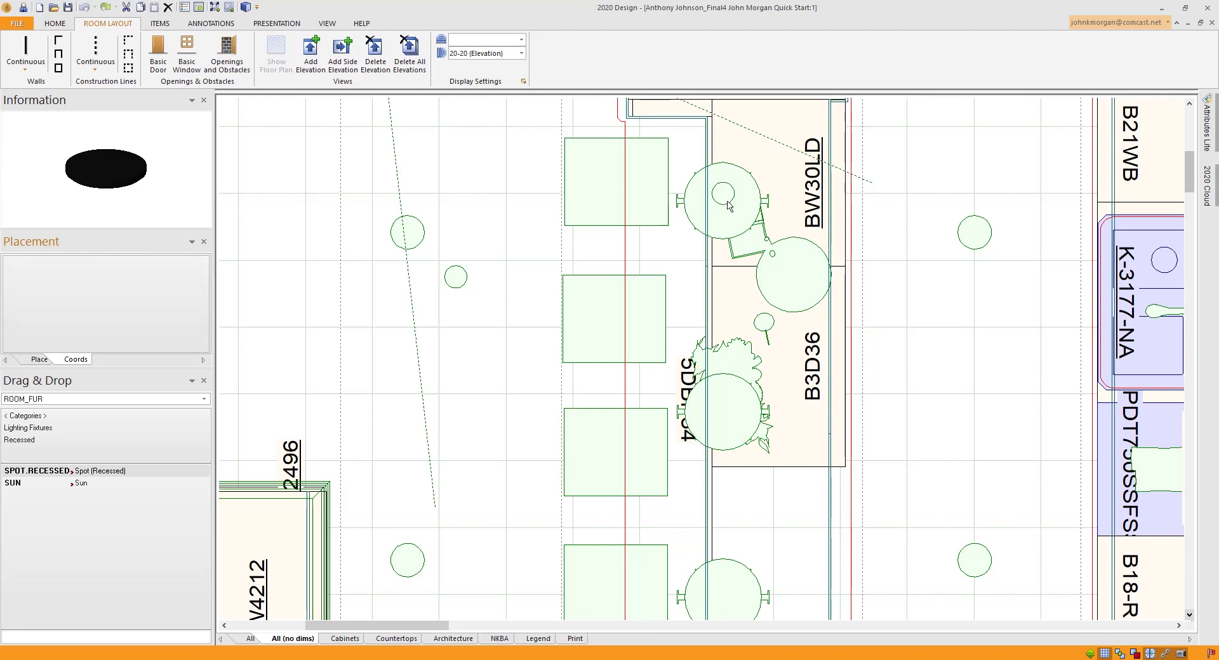
{"action": "right_click", "coordinate": [463, 280]}
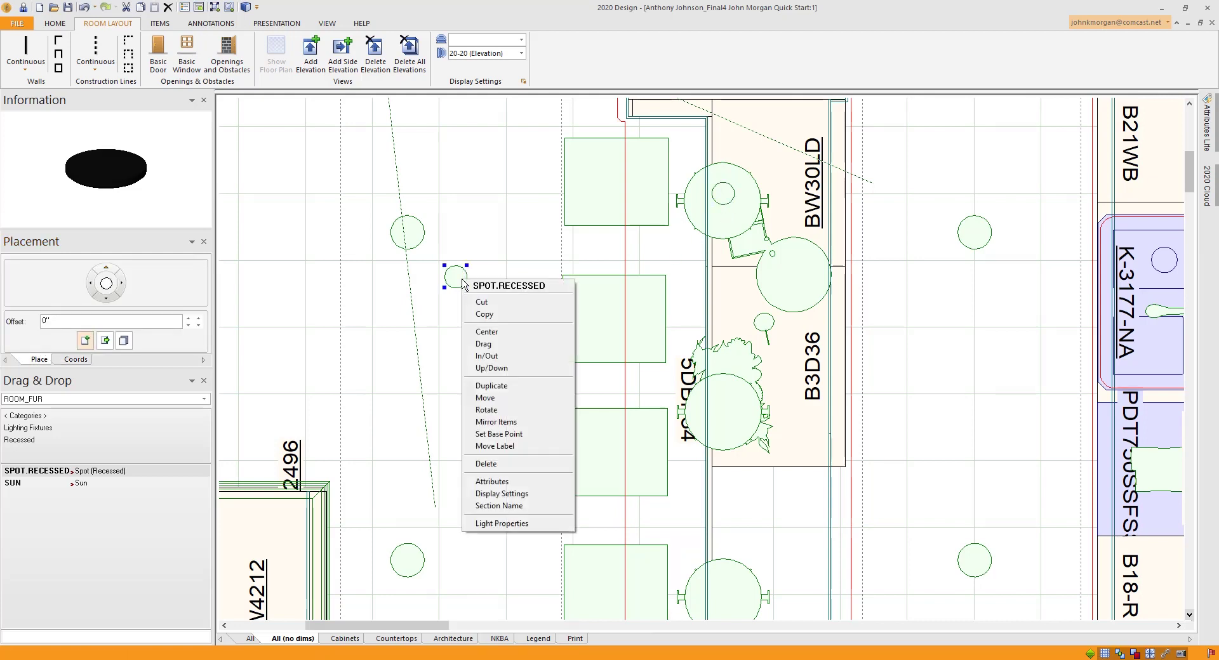
{"action": "left_click", "coordinate": [496, 385]}
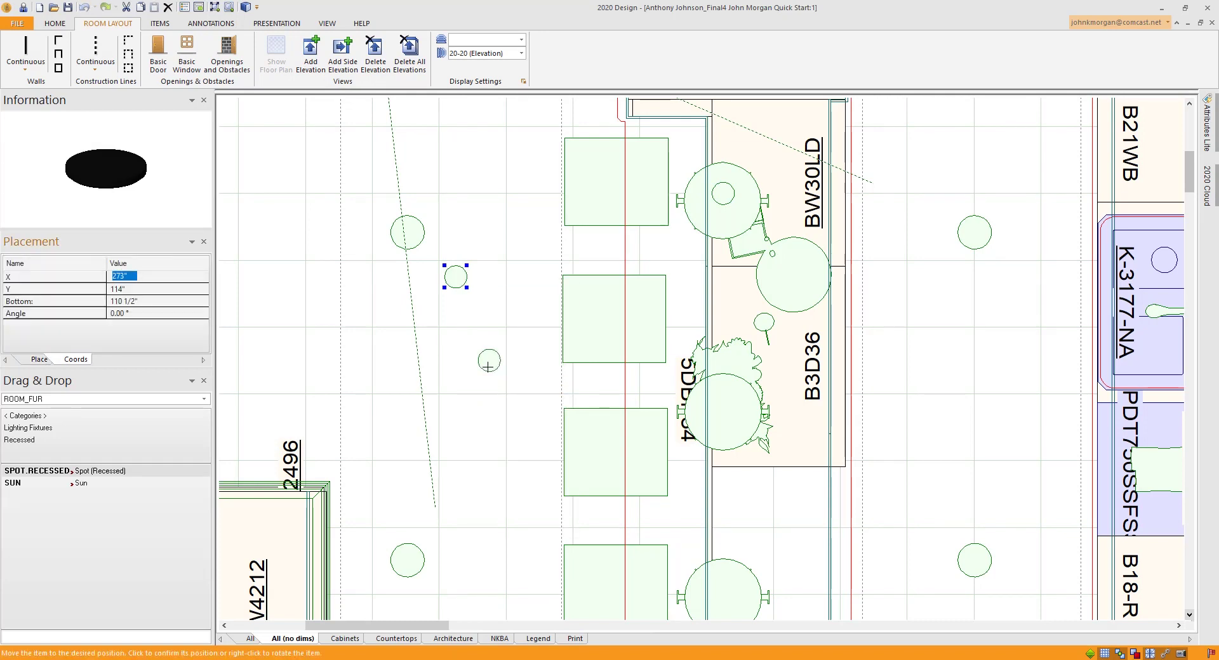
{"action": "left_click", "coordinate": [728, 413]}
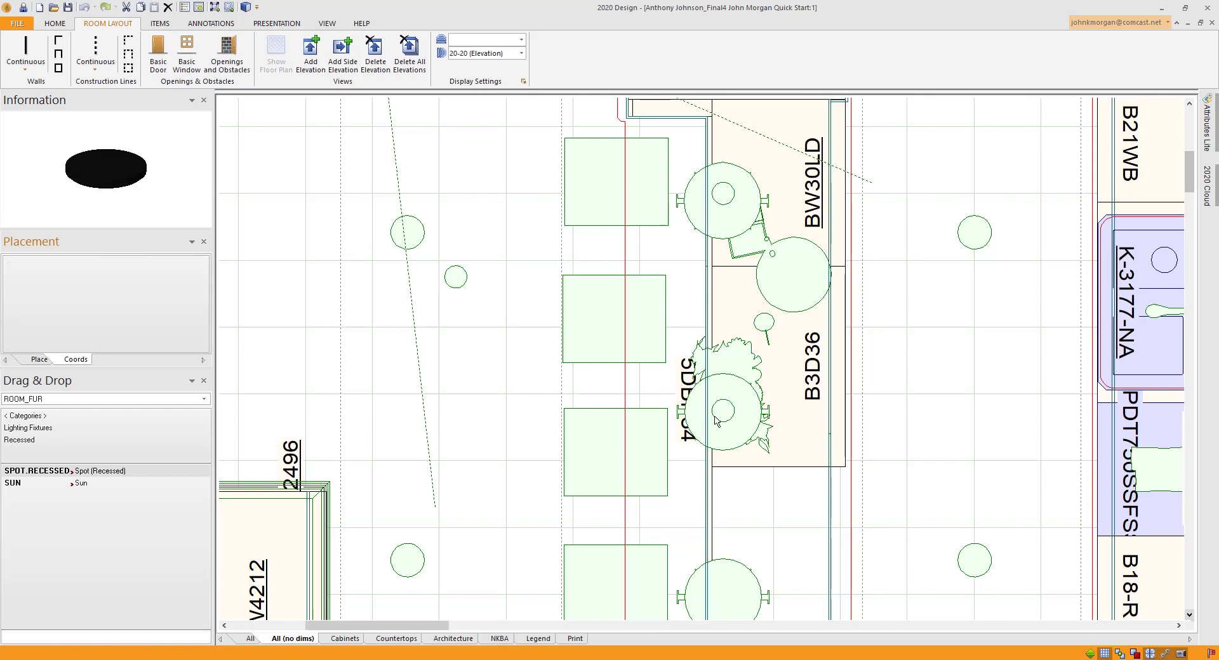
Move the original configured recessed spot from the open floor onto the center of the lower pendant lamp over the island.
{"action": "right_click", "coordinate": [457, 279]}
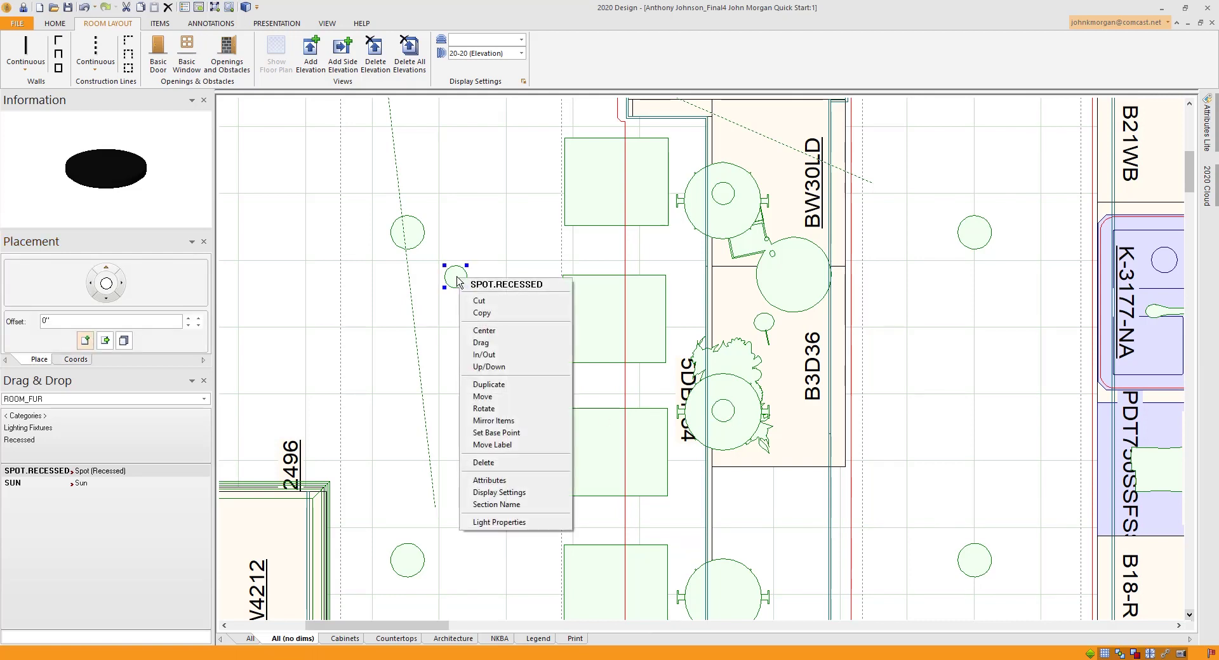
{"action": "left_click", "coordinate": [481, 343]}
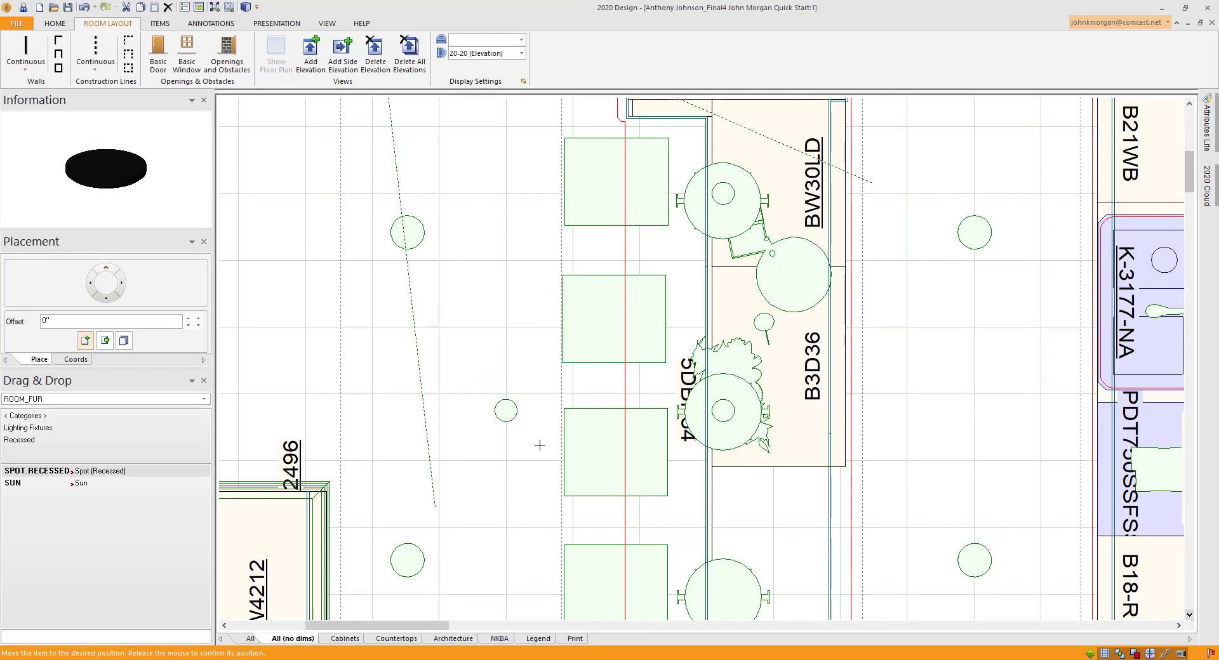
{"action": "key", "text": "Tab"}
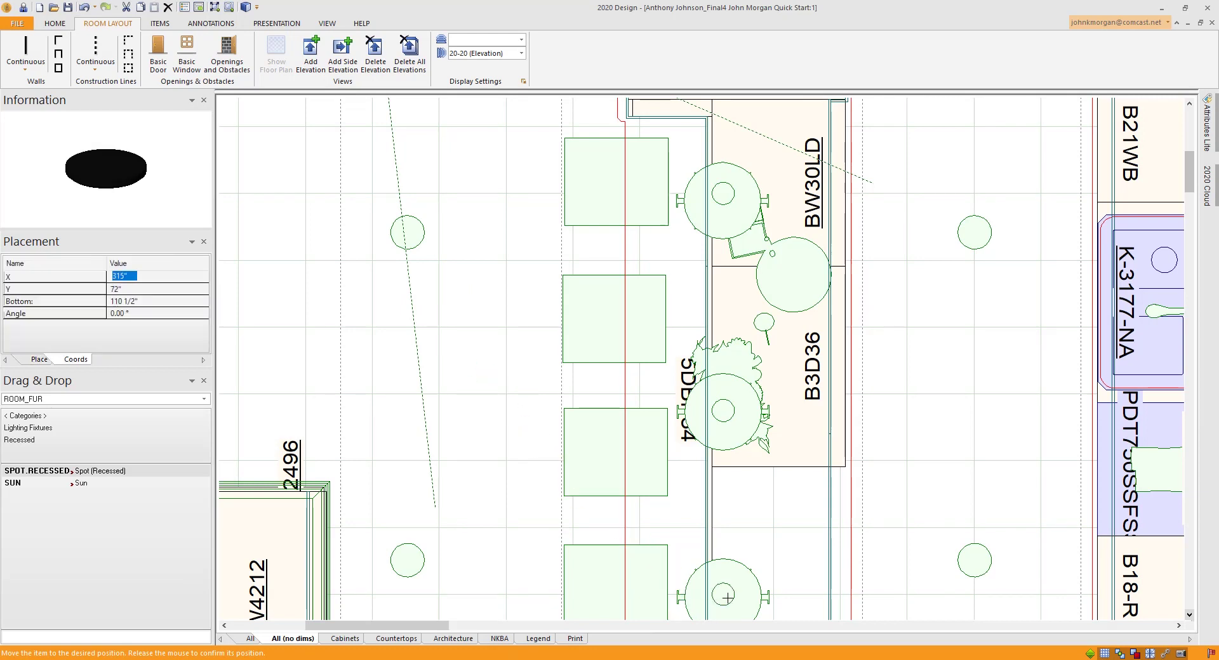
{"action": "left_click", "coordinate": [727, 597]}
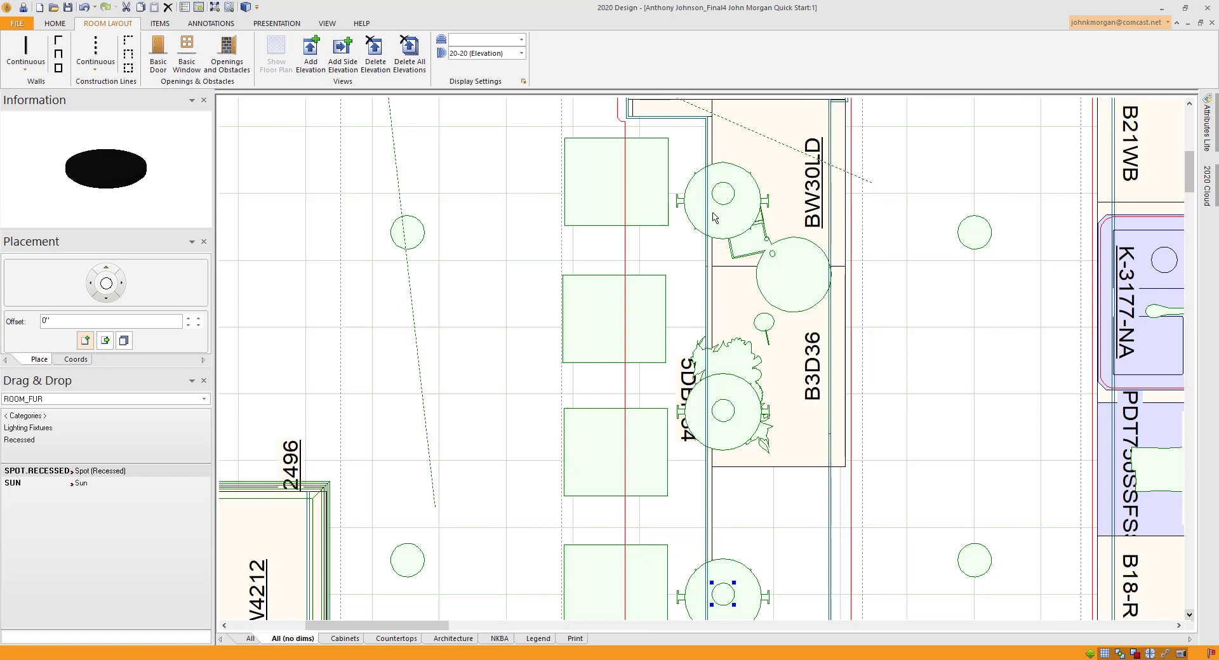
Set the height from floor of the recessed spot at the lower pendant lamp to 73 5/16".
{"action": "right_click", "coordinate": [731, 598]}
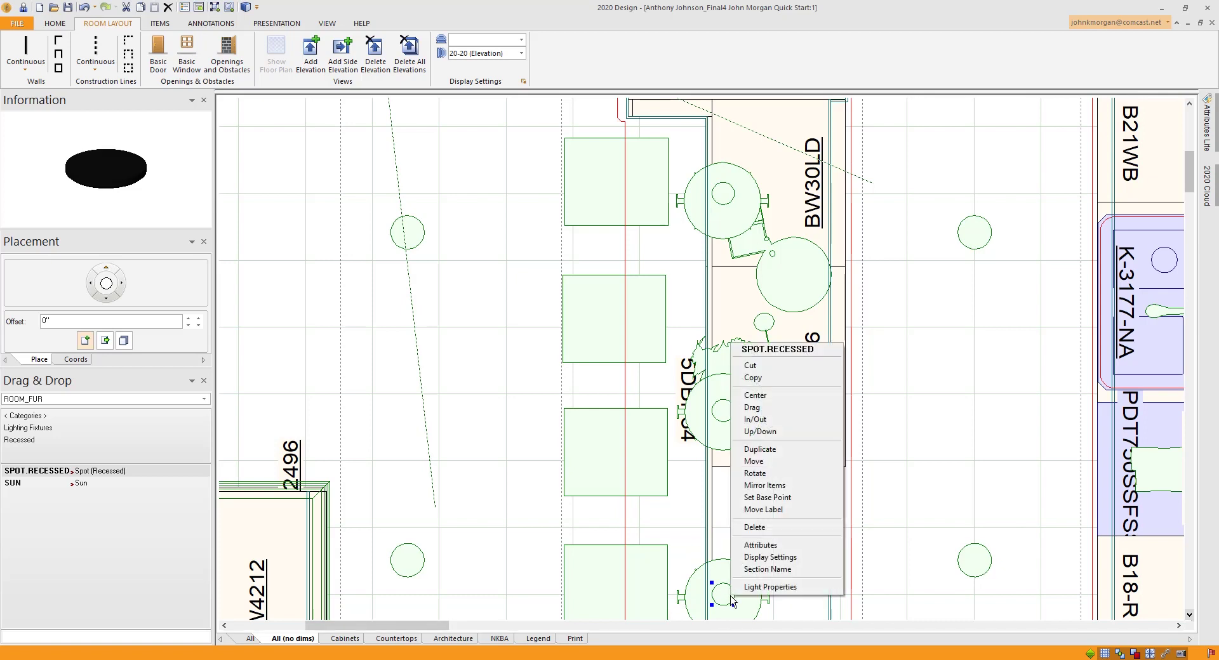
{"action": "left_click", "coordinate": [773, 437]}
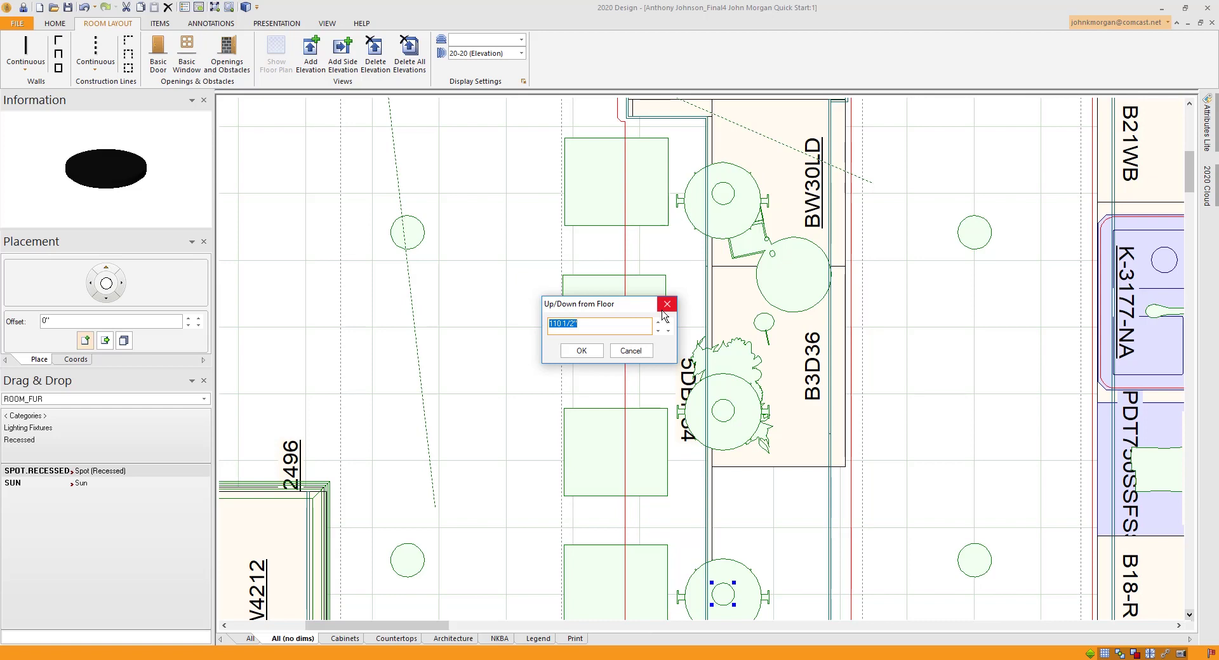
{"action": "type", "text": "73 5/16"}
{"action": "left_click", "coordinate": [582, 351]}
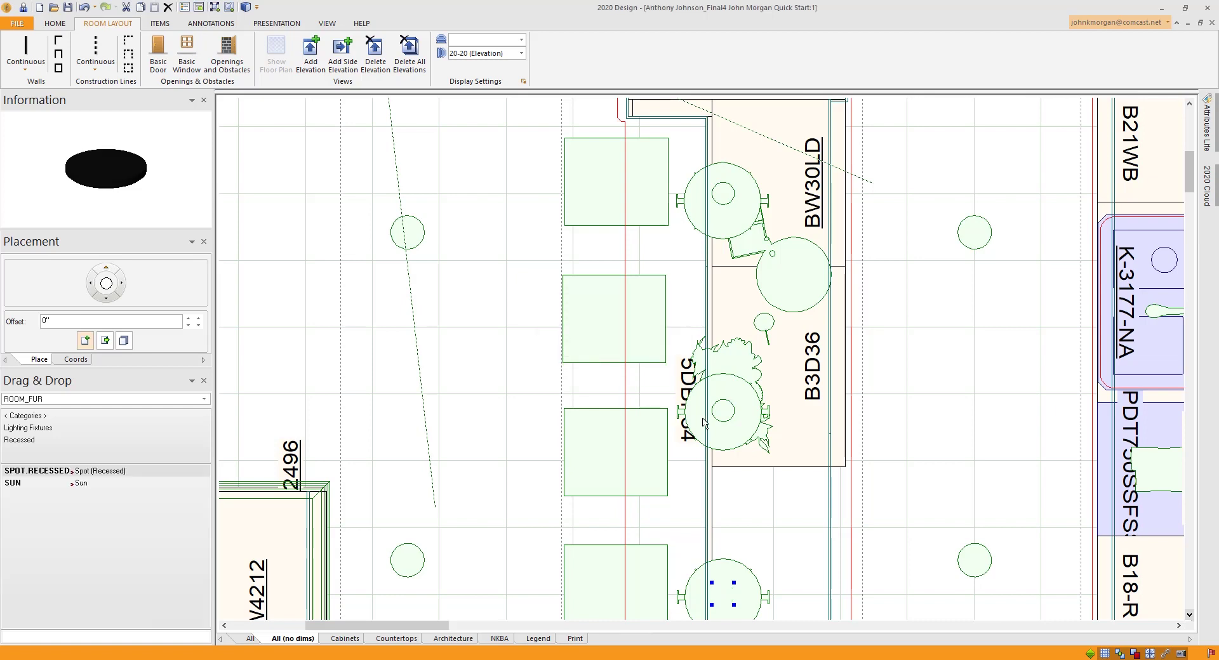
Set the height from floor of the recessed spot at the middle pendant lamp to 73 5/16".
{"action": "right_click", "coordinate": [724, 420]}
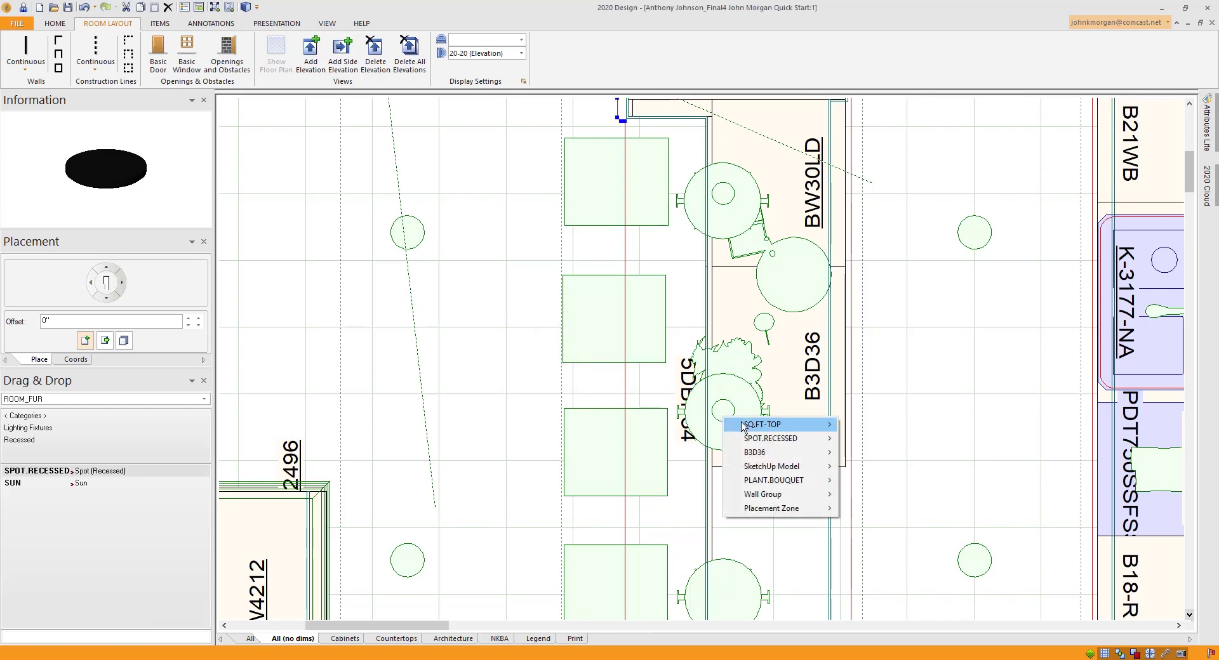
{"action": "mouse_move", "coordinate": [752, 438]}
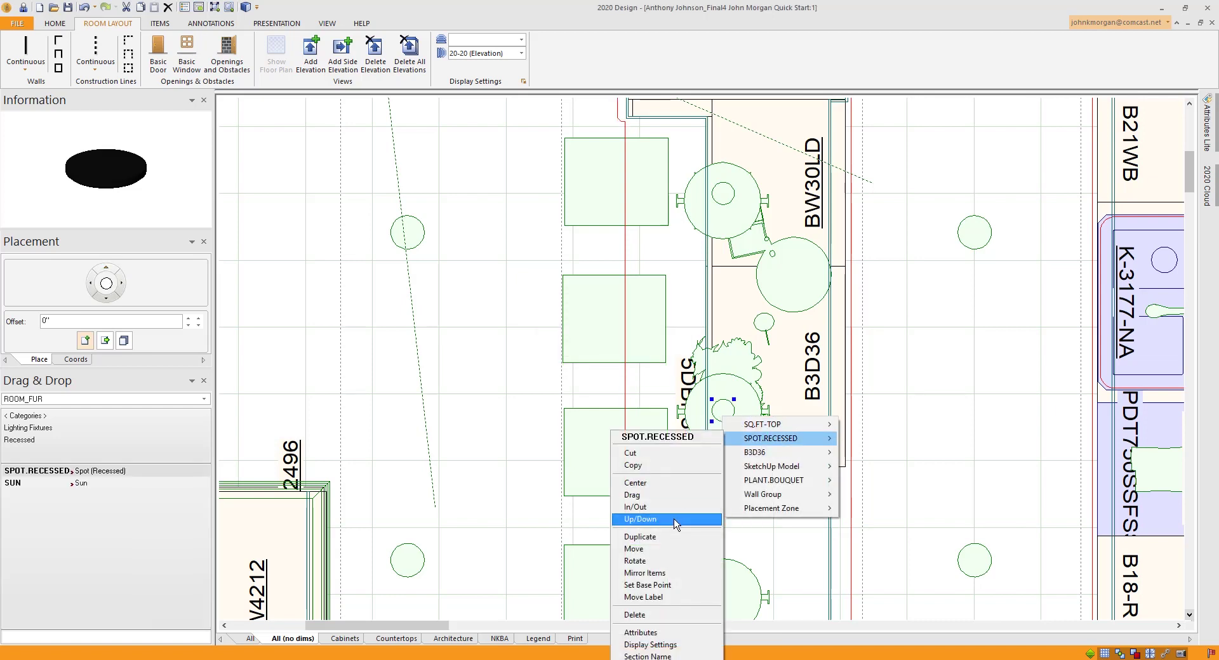
{"action": "left_click", "coordinate": [640, 520]}
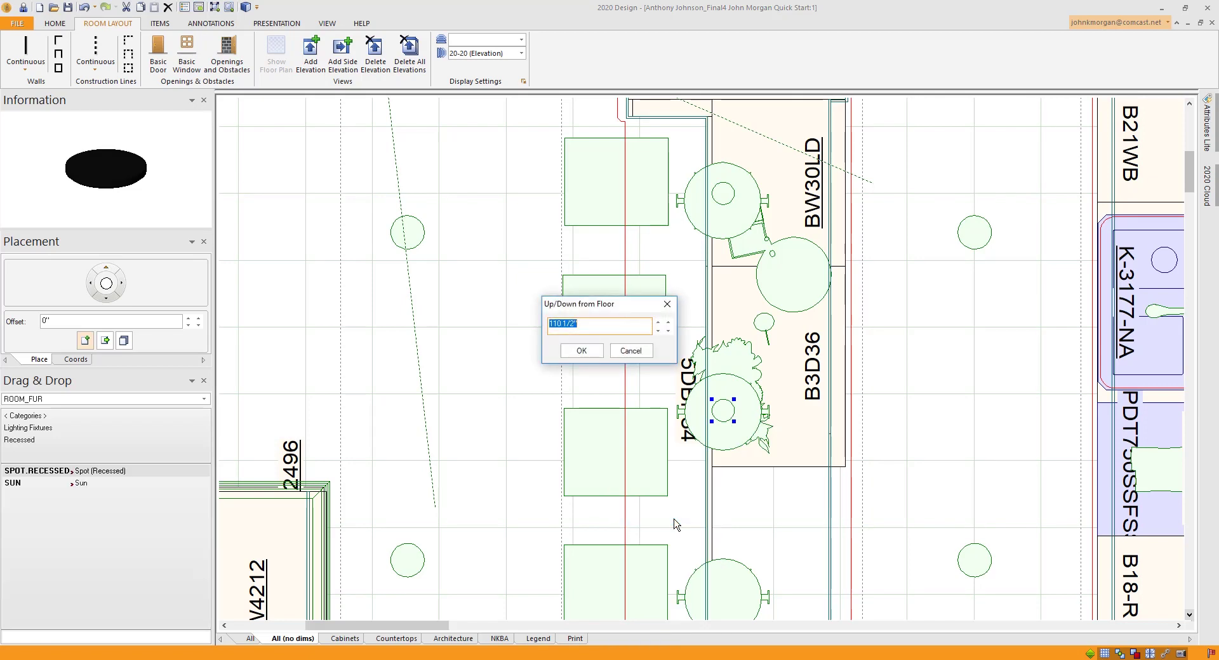
{"action": "type", "text": "73 5"}
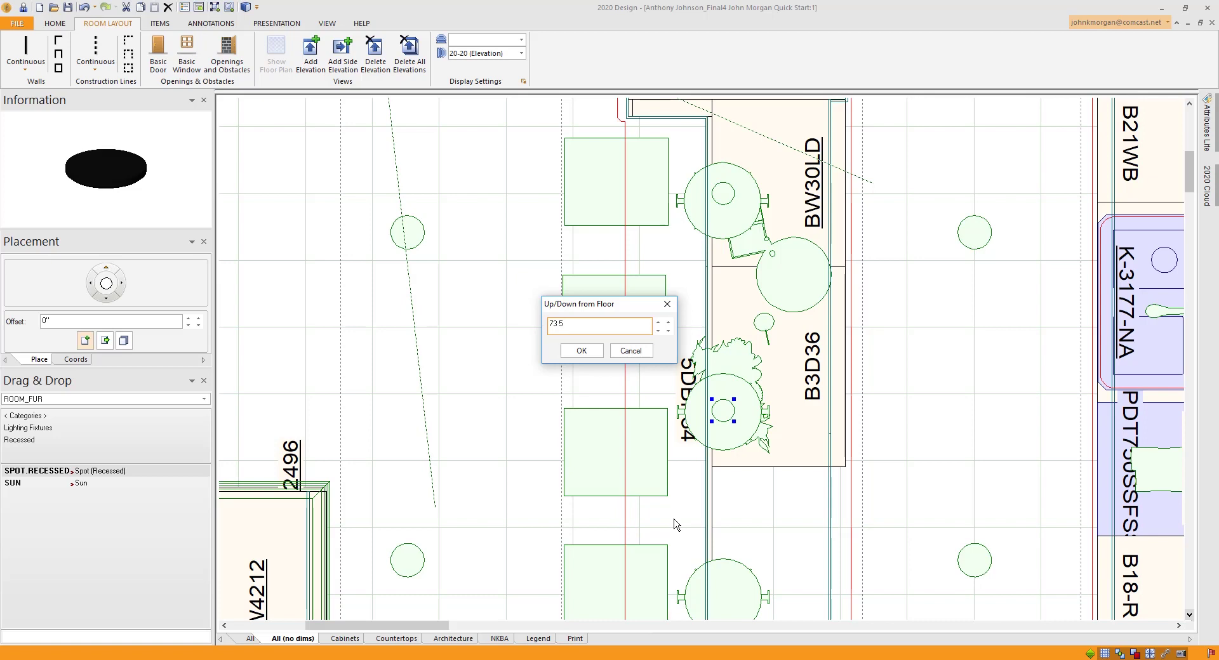
{"action": "type", "text": "/16"}
{"action": "left_click", "coordinate": [600, 354]}
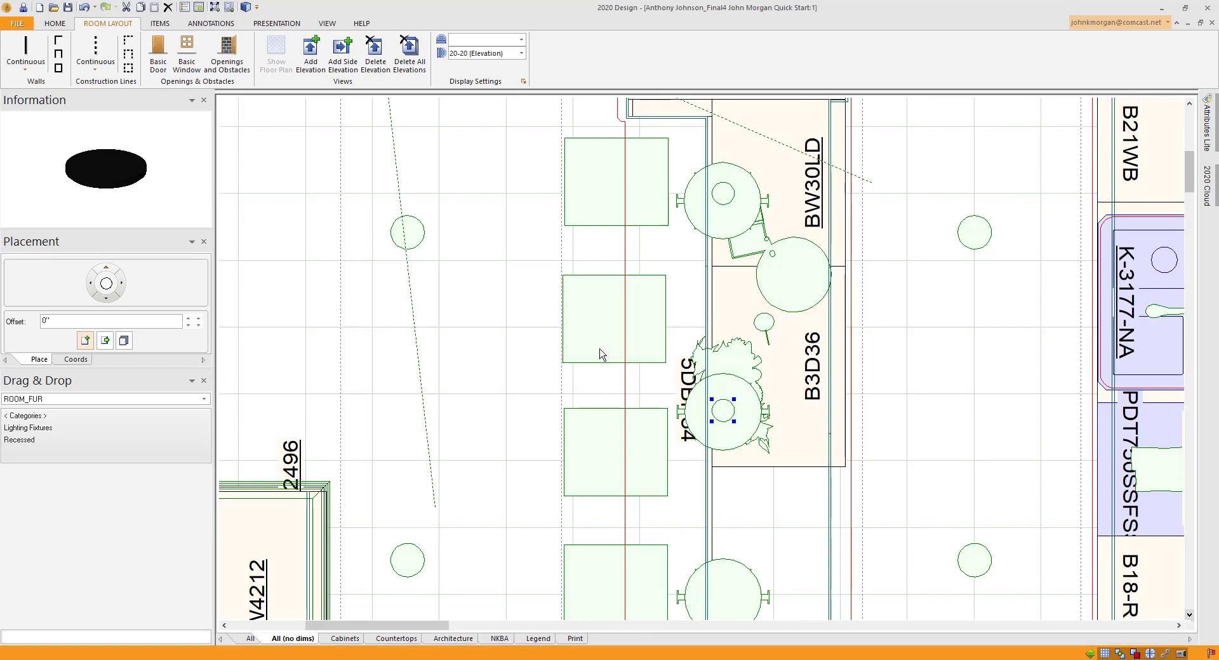
Set the height from floor of the recessed spot at the upper pendant lamp to 73 5/16".
{"action": "right_click", "coordinate": [724, 196]}
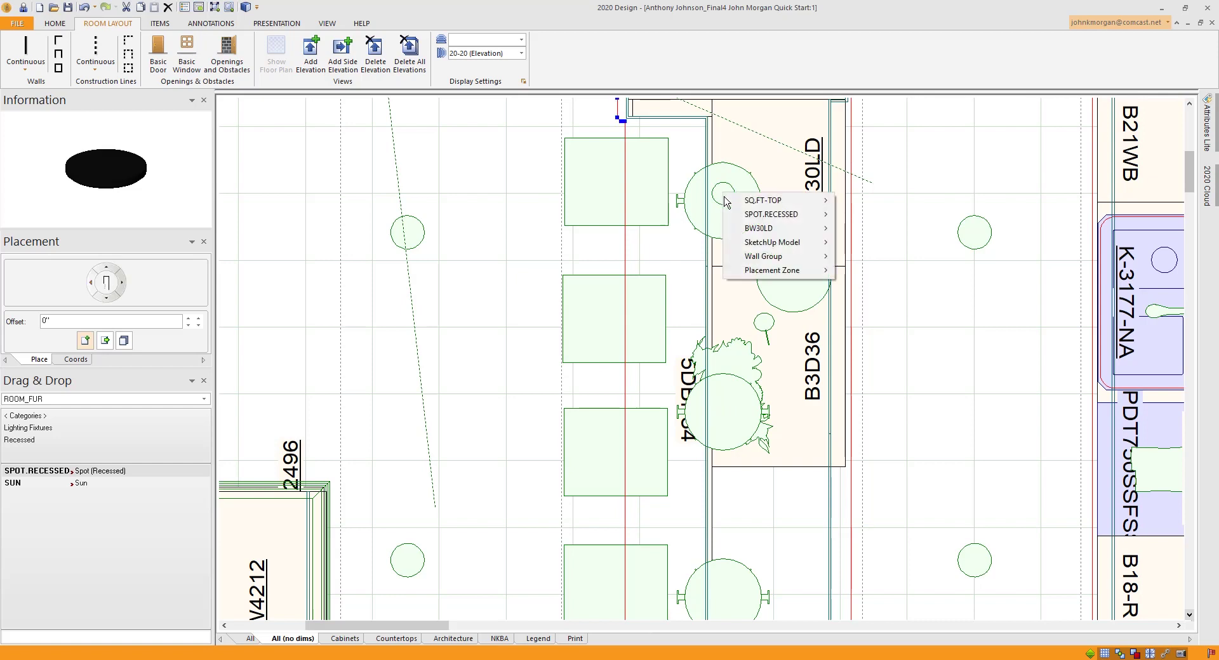
{"action": "mouse_move", "coordinate": [737, 214]}
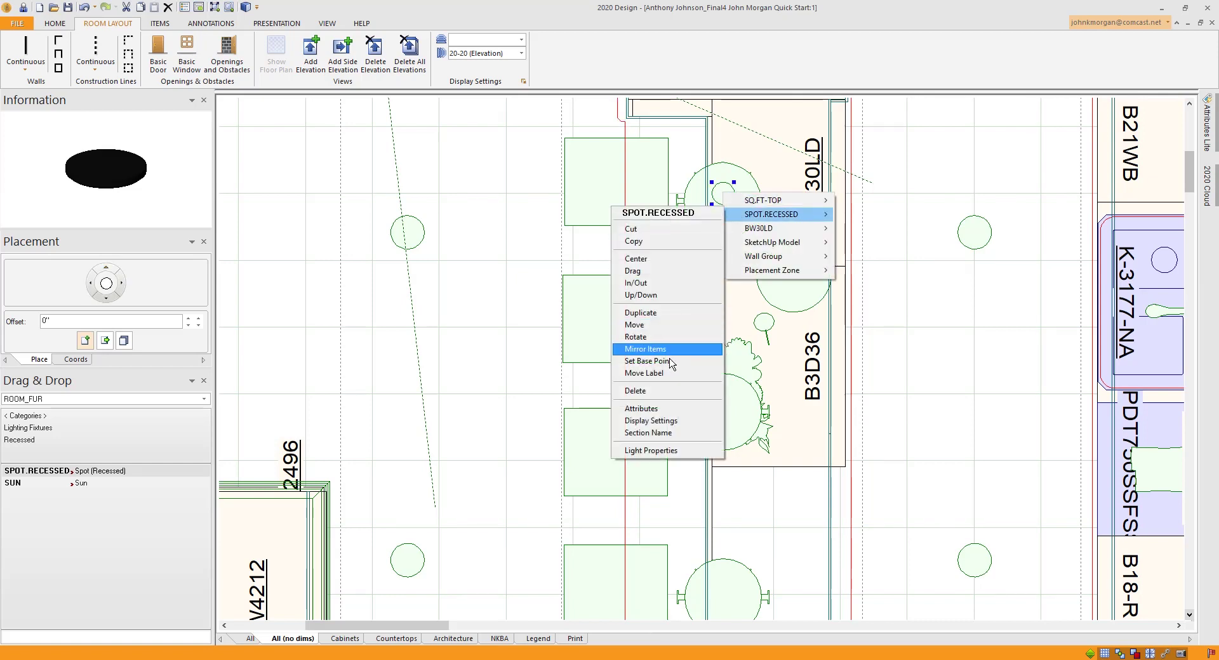
{"action": "left_click", "coordinate": [673, 295]}
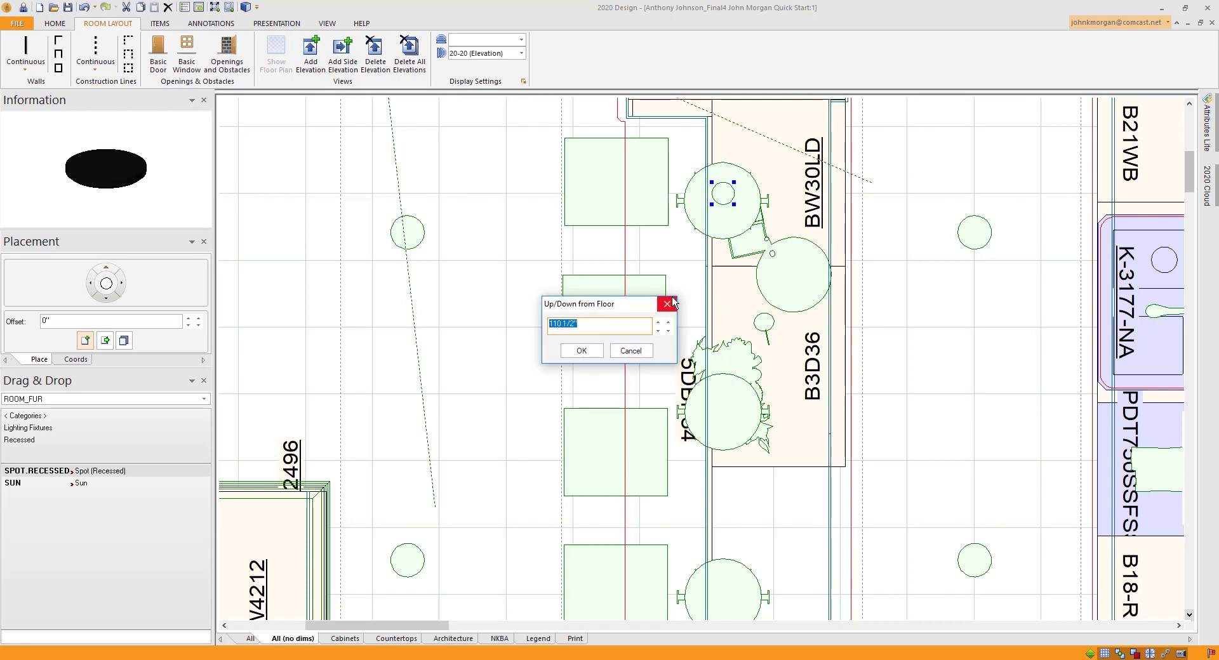
{"action": "type", "text": "73 5/16"}
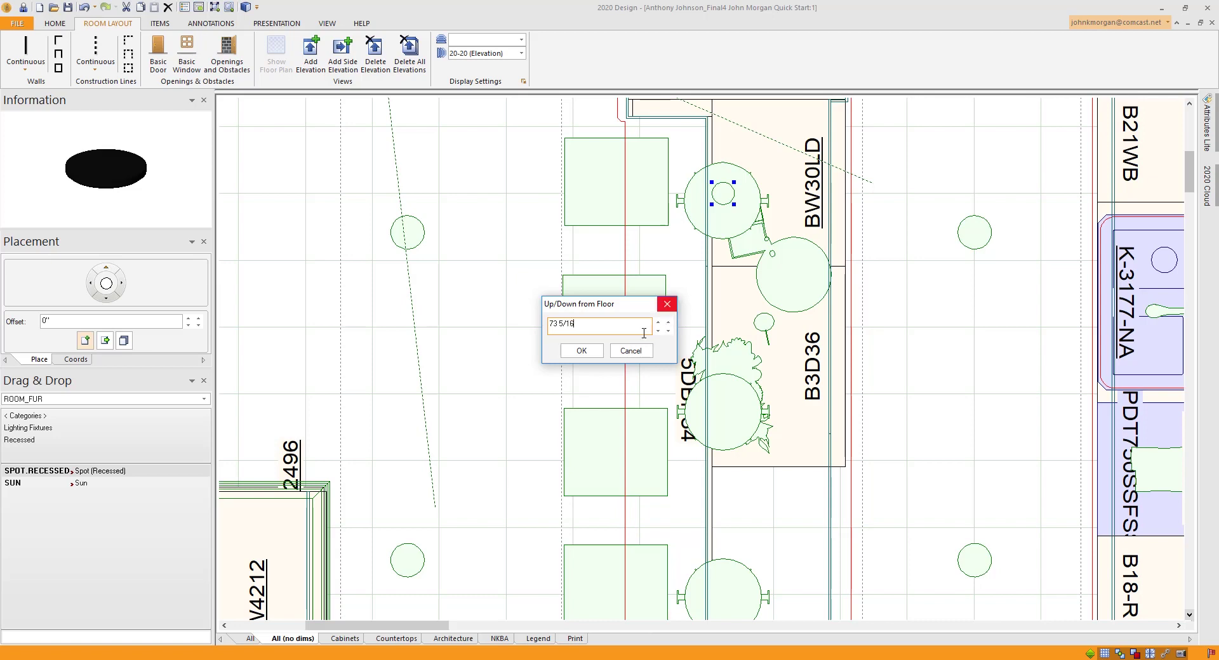
{"action": "left_click", "coordinate": [582, 352]}
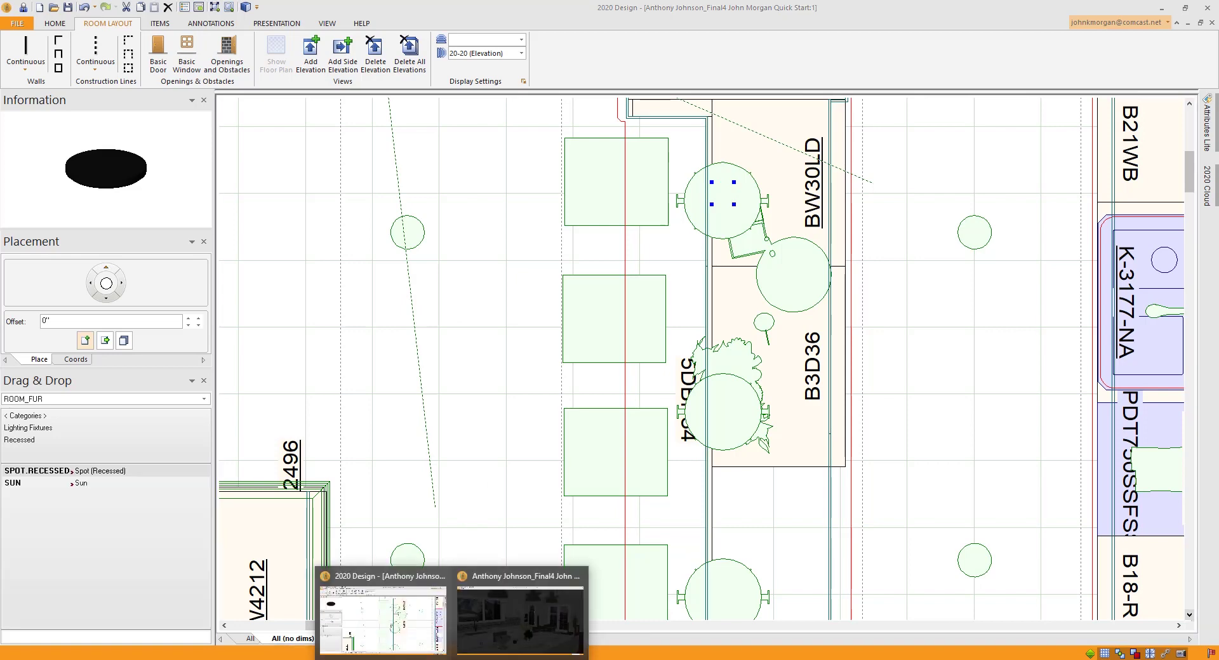
Switch to the 2020 Rendering Module window with the perspective view of the kitchen island.
{"action": "left_click", "coordinate": [485, 621]}
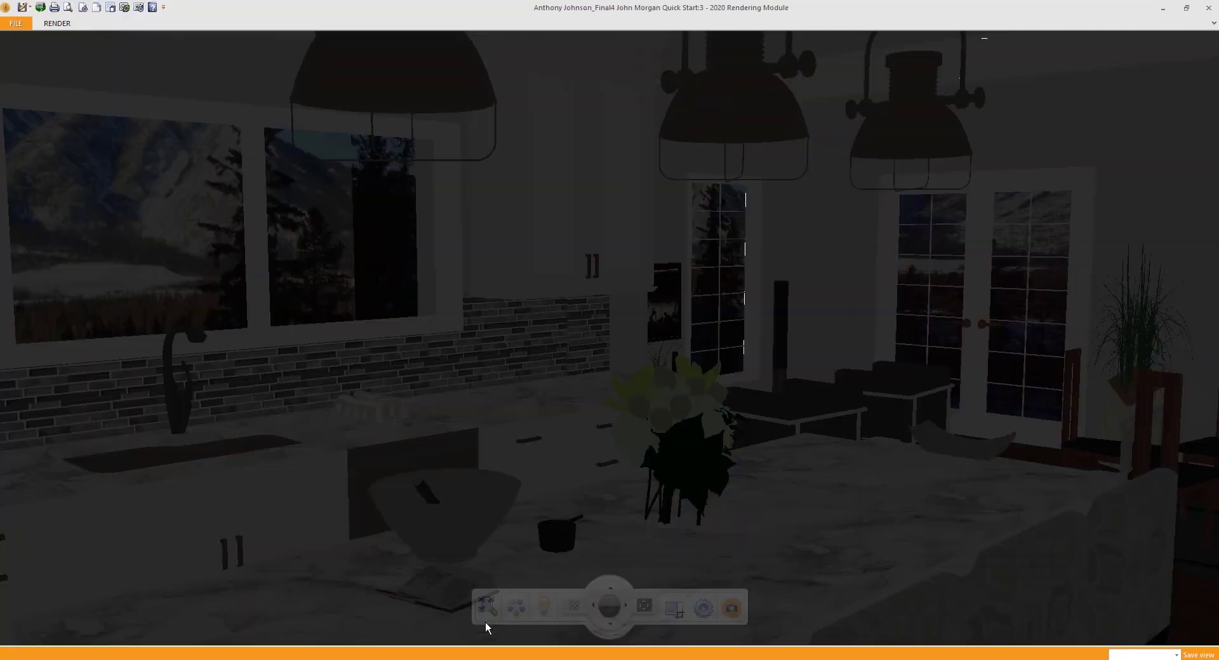